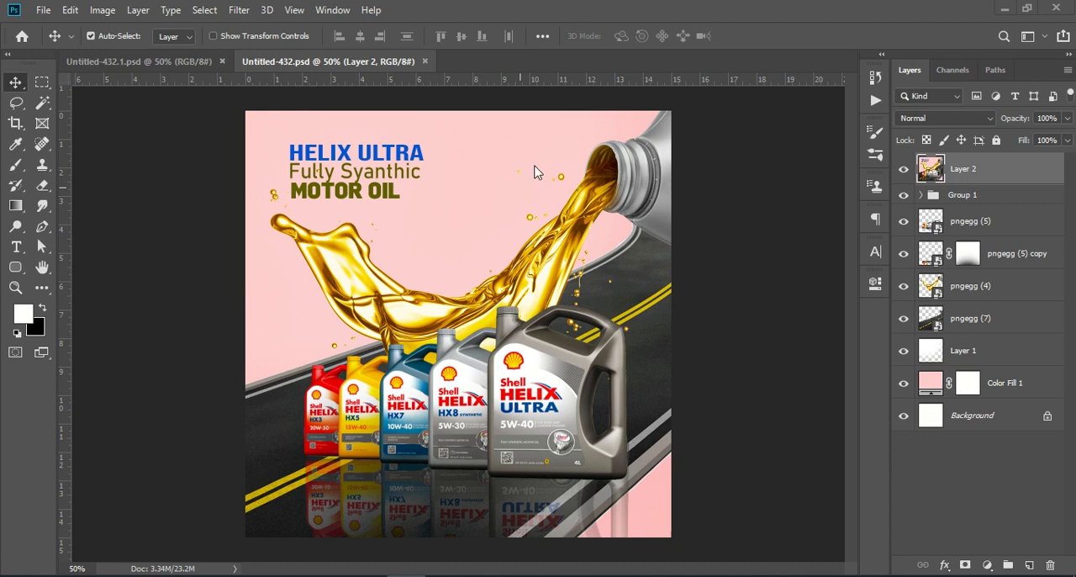
Create a new 1080 x 1080 pixel document at 72 pixels/inch, RGB Color, with a white background.
click(40, 11)
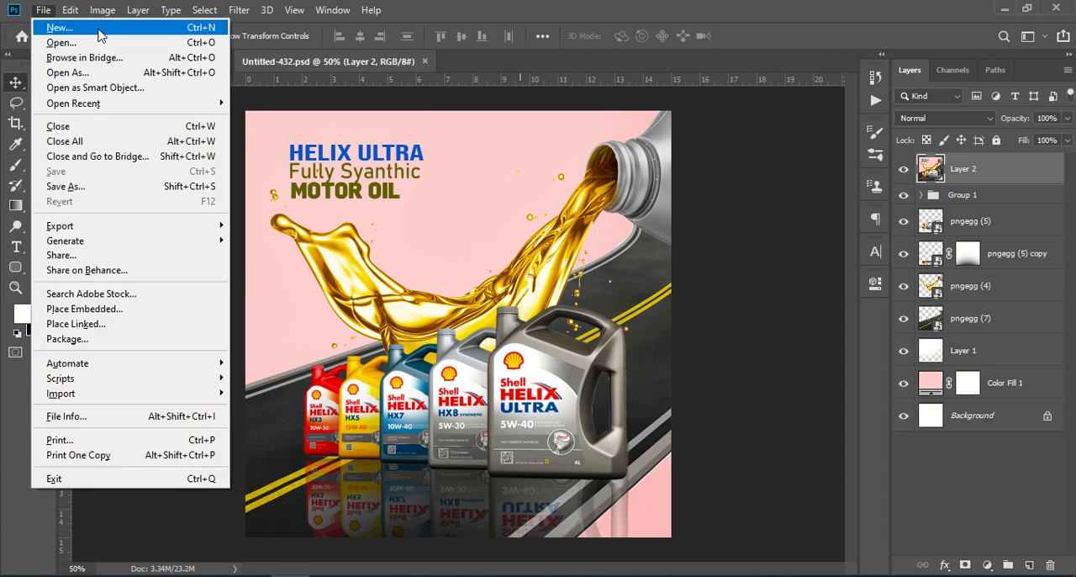
key(Escape)
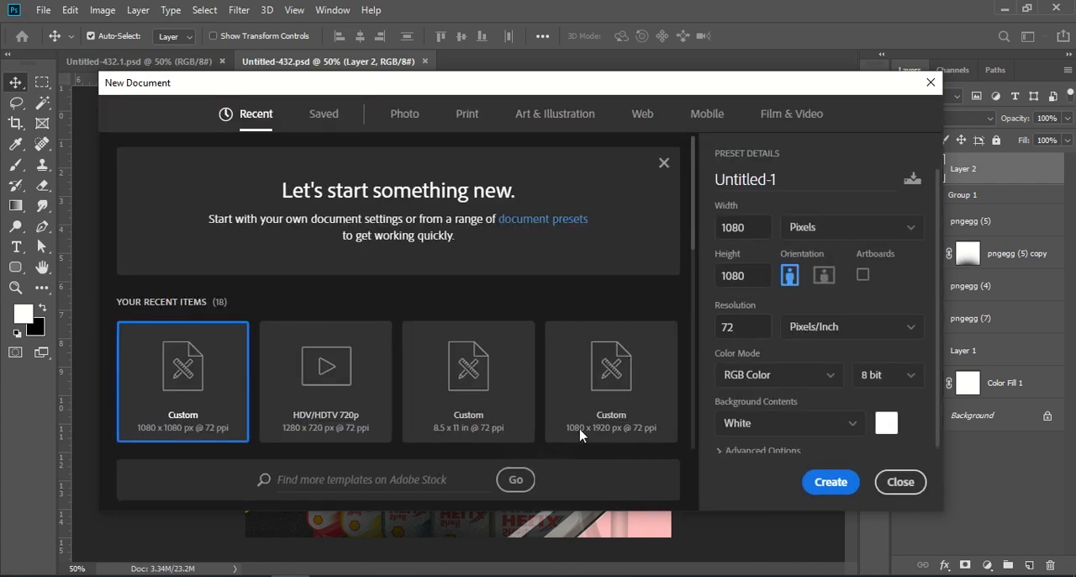
click(757, 227)
click(752, 276)
click(831, 482)
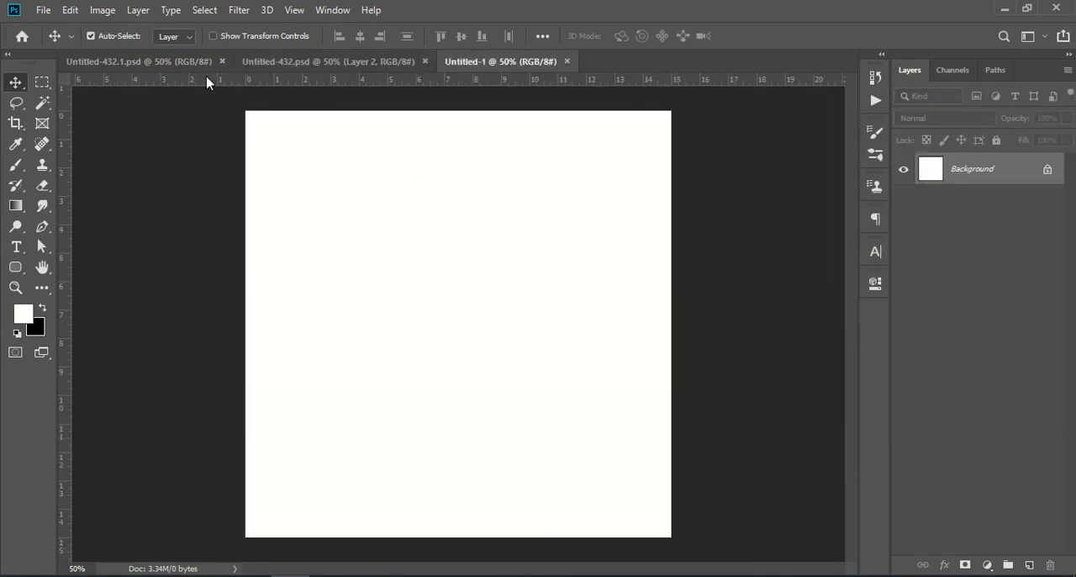
Copy the oil bottles layer pngegg (5) from Untitled-432.psd into the new document, over its lower half.
click(324, 62)
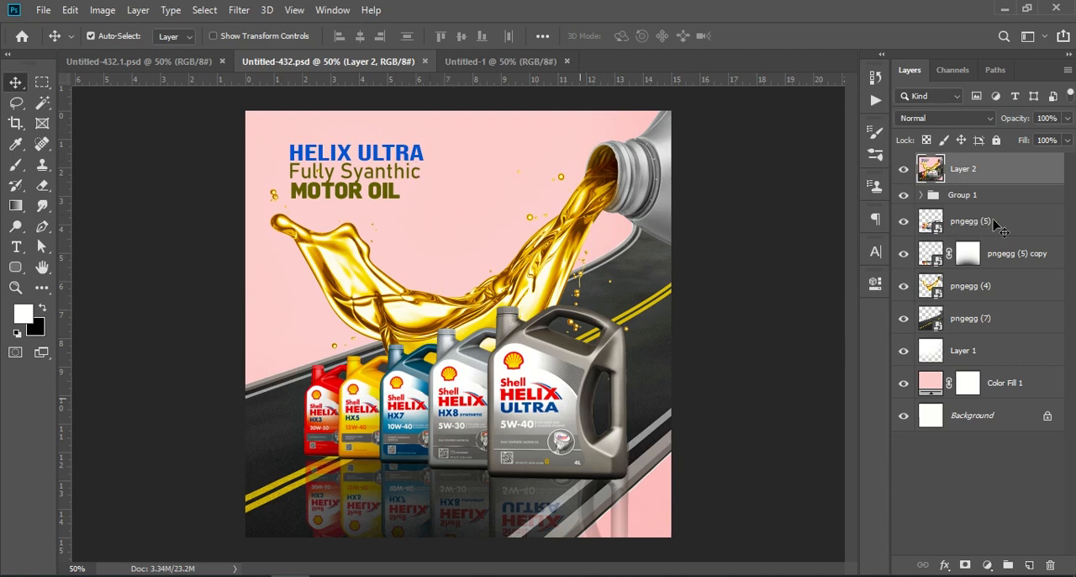
click(994, 223)
drag(1013, 223, 507, 397)
click(969, 243)
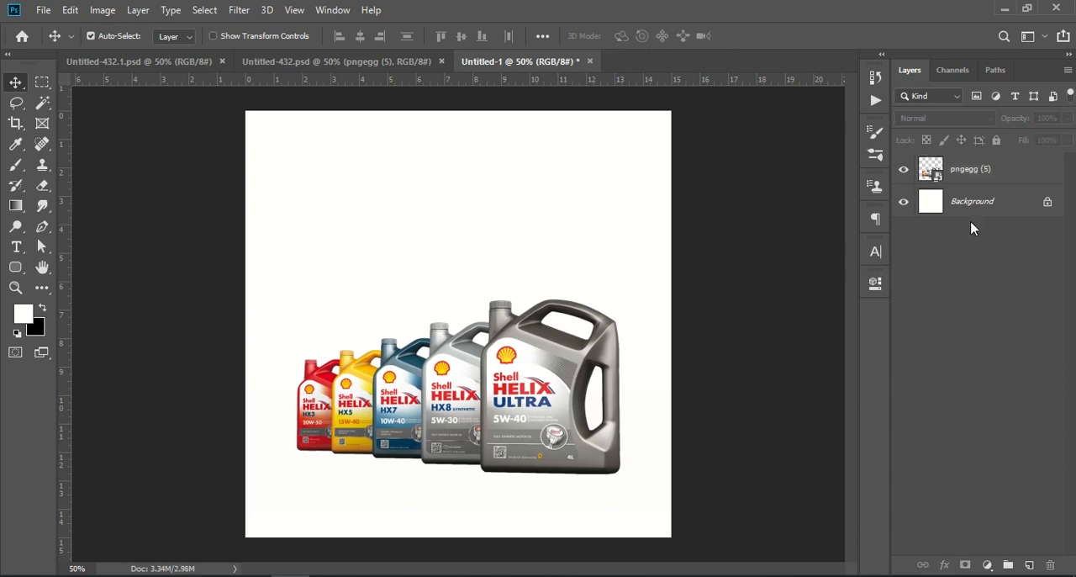
Add a solid color fill layer above the Background in grey 999999, sampled from the large Helix Ultra bottle.
click(973, 206)
click(987, 565)
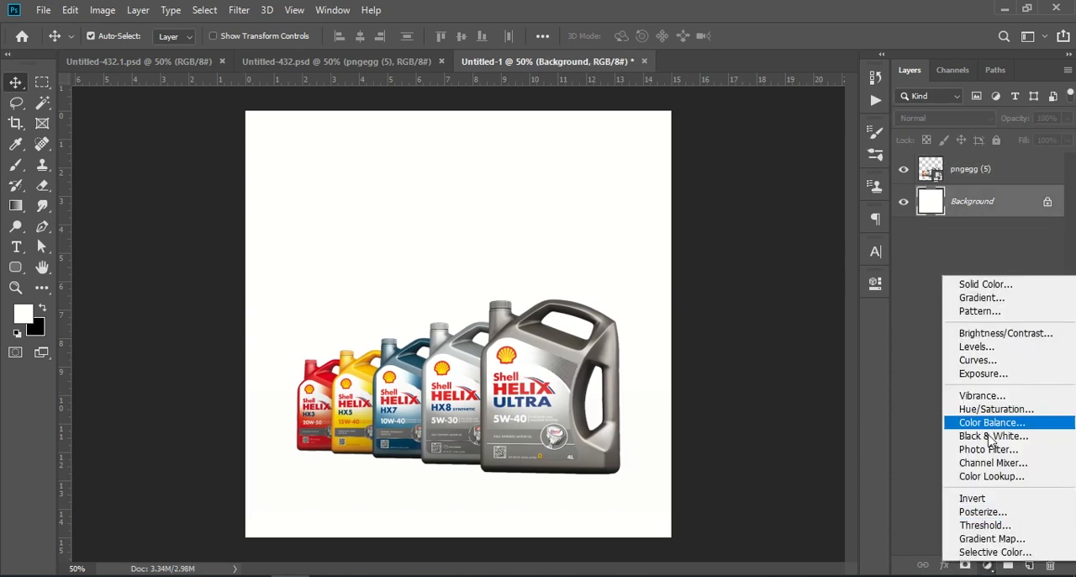
click(1013, 282)
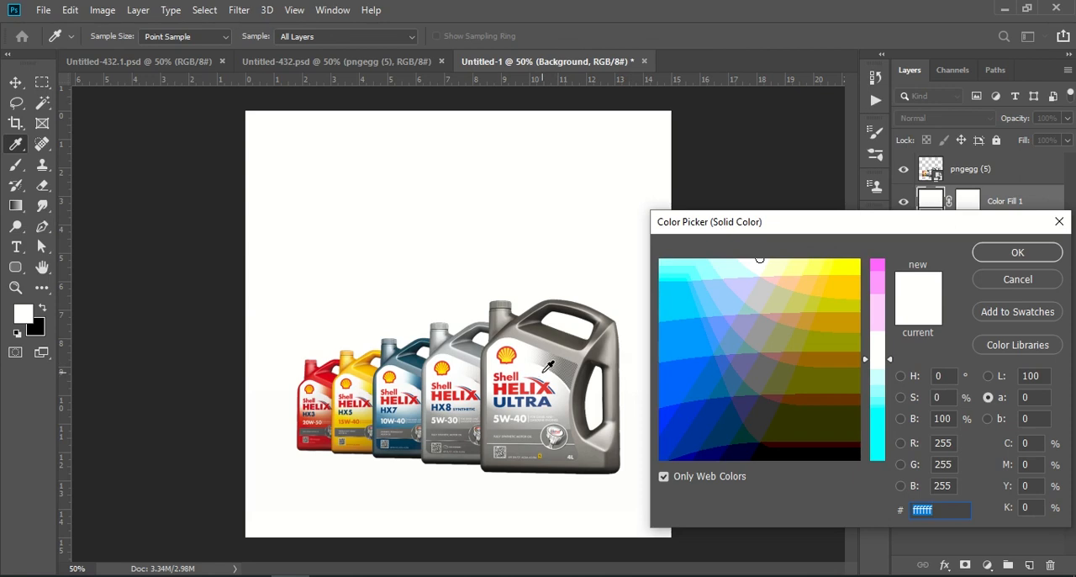
click(606, 346)
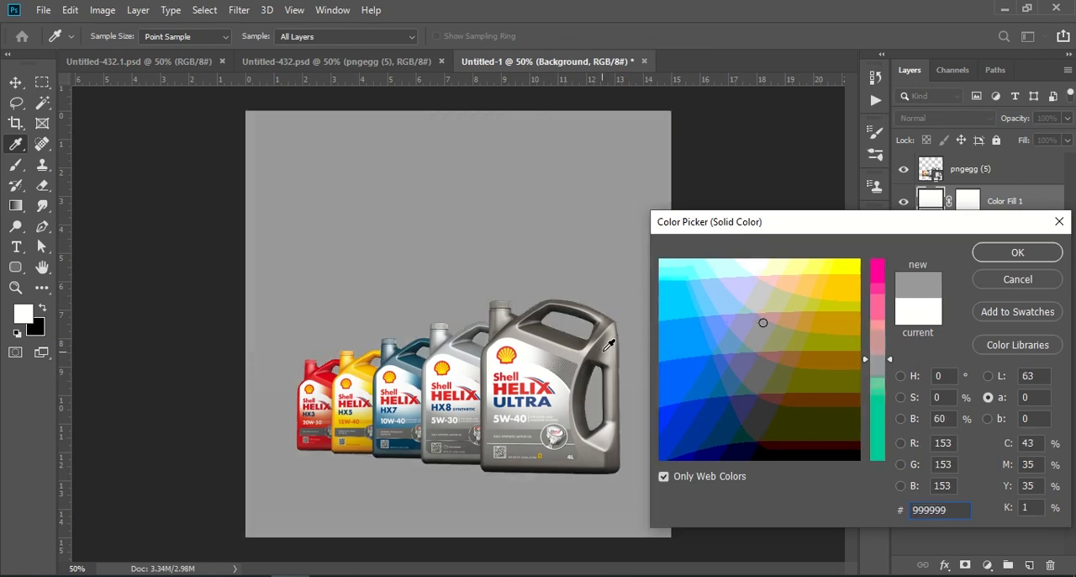
click(589, 385)
click(565, 376)
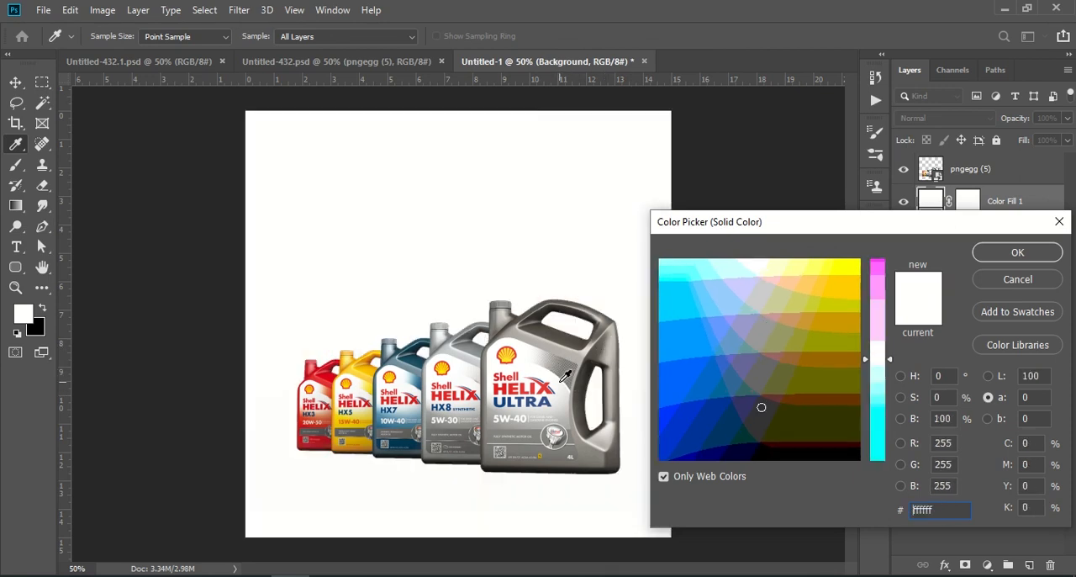
click(576, 353)
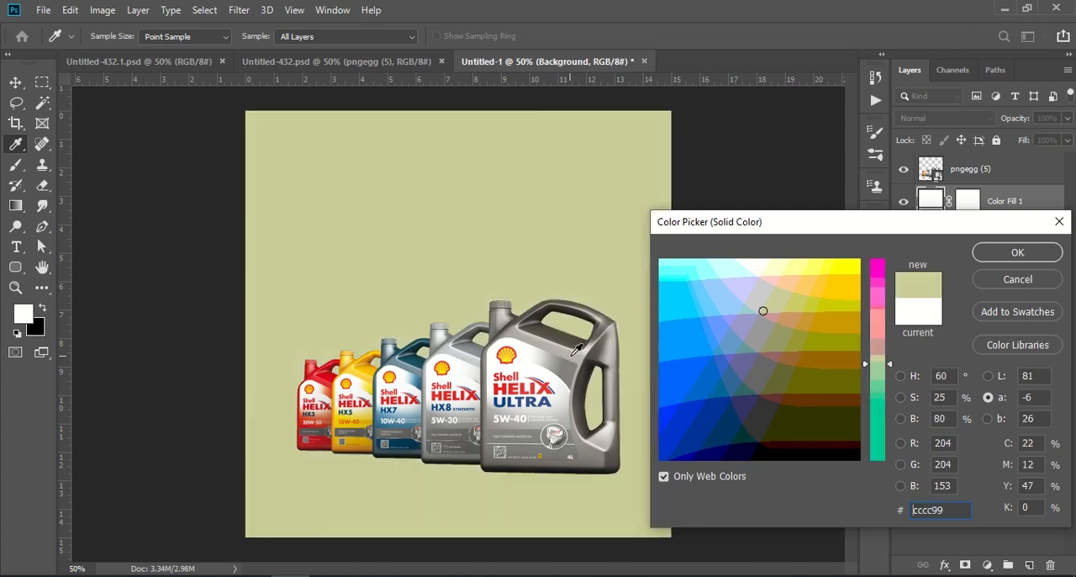
click(612, 347)
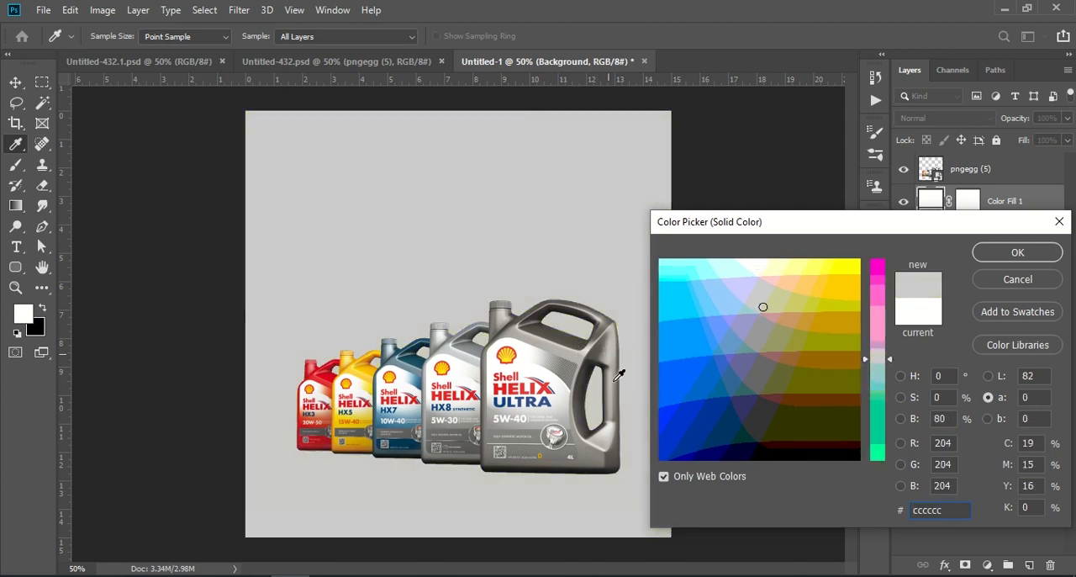
click(619, 375)
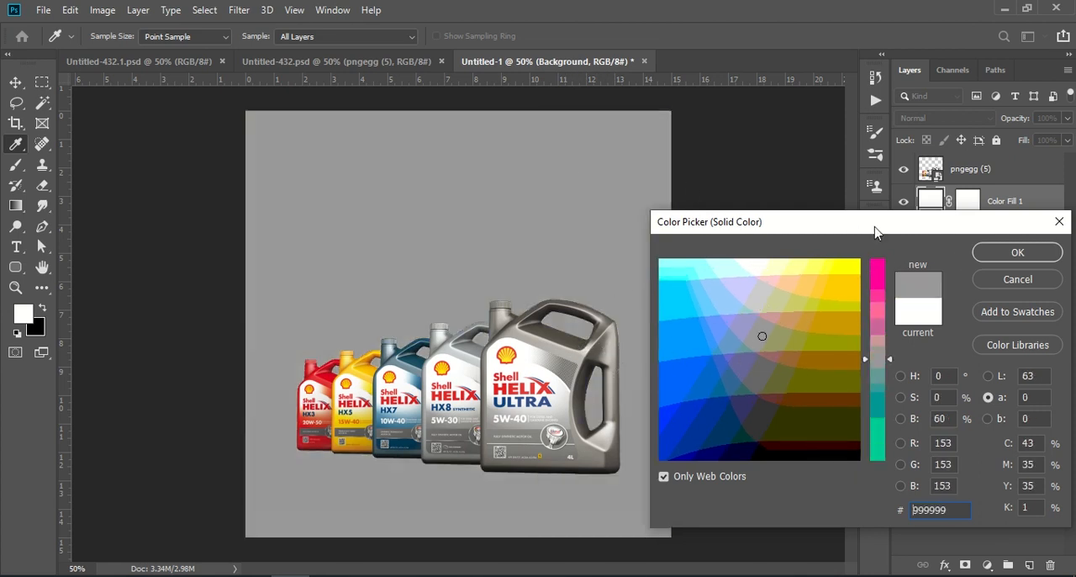
click(994, 258)
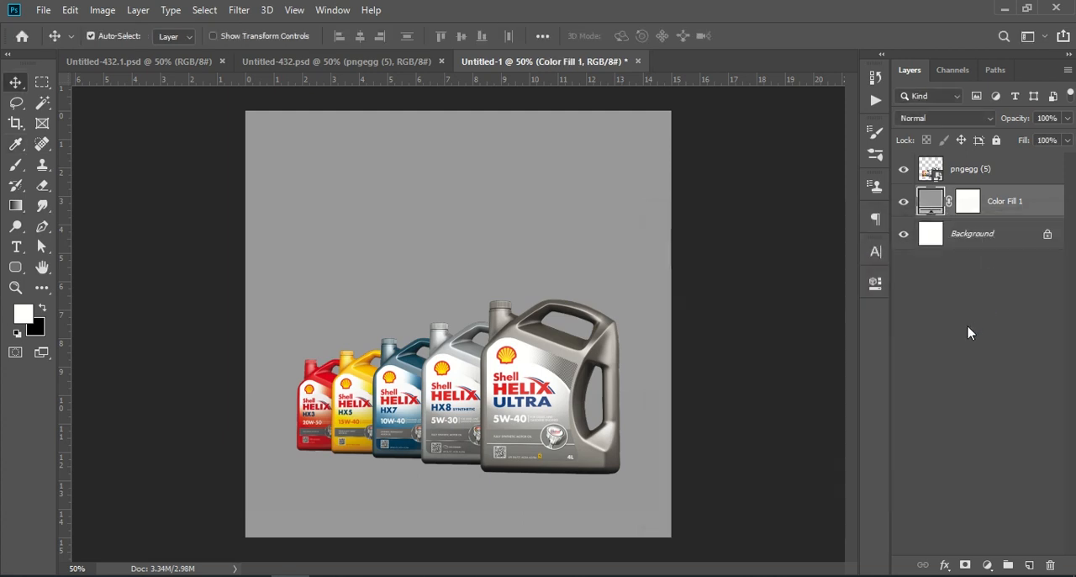
Make a vertically flipped copy of the bottles layer, stacked behind the original and aligned under the bottles as a reflection.
click(968, 332)
drag(951, 169, 1027, 563)
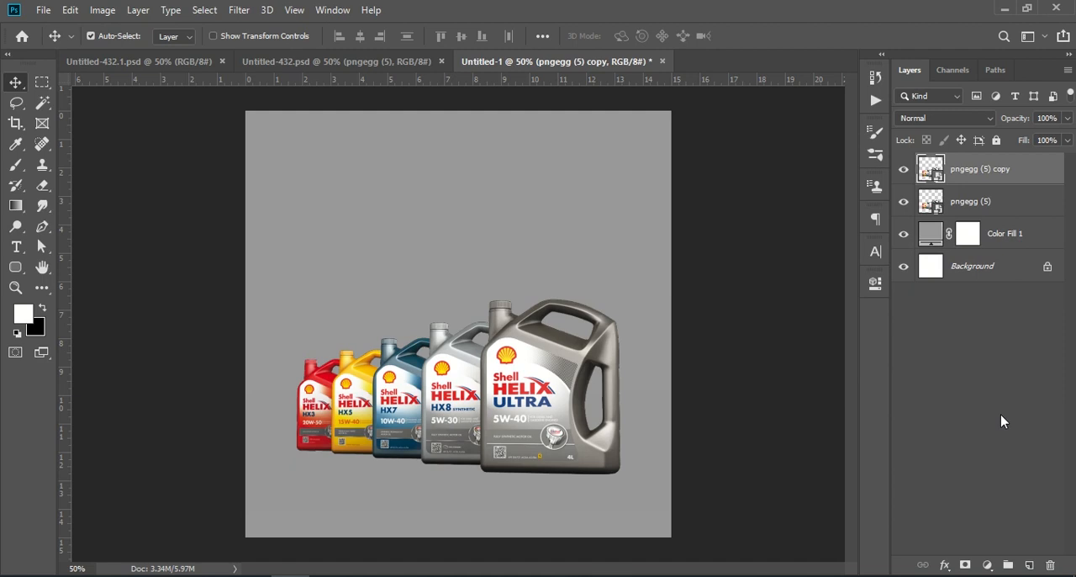
key(ctrl+t)
right_click(488, 384)
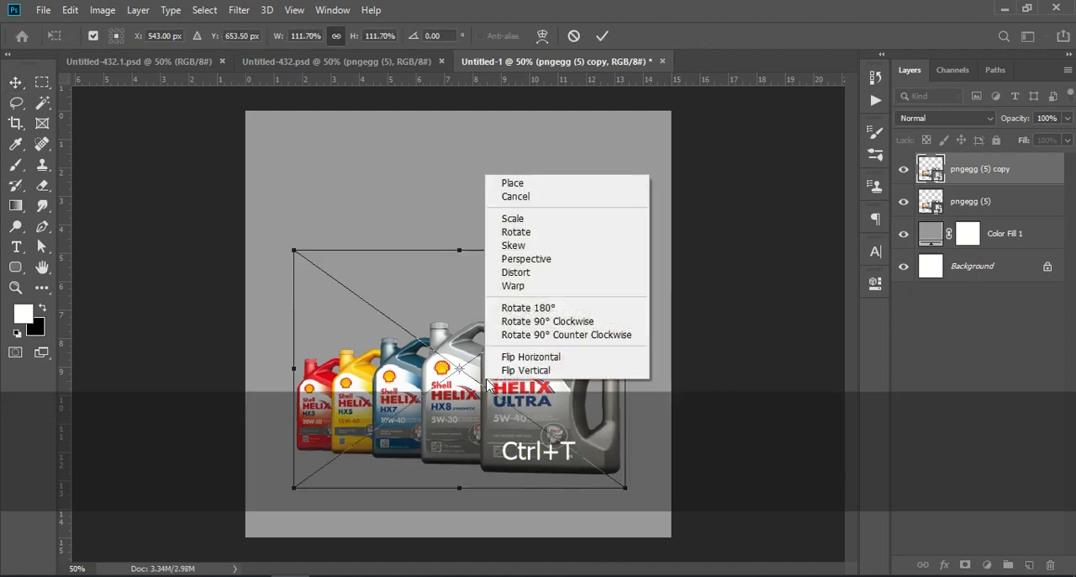
click(576, 372)
drag(536, 316, 536, 481)
drag(1011, 169, 1014, 222)
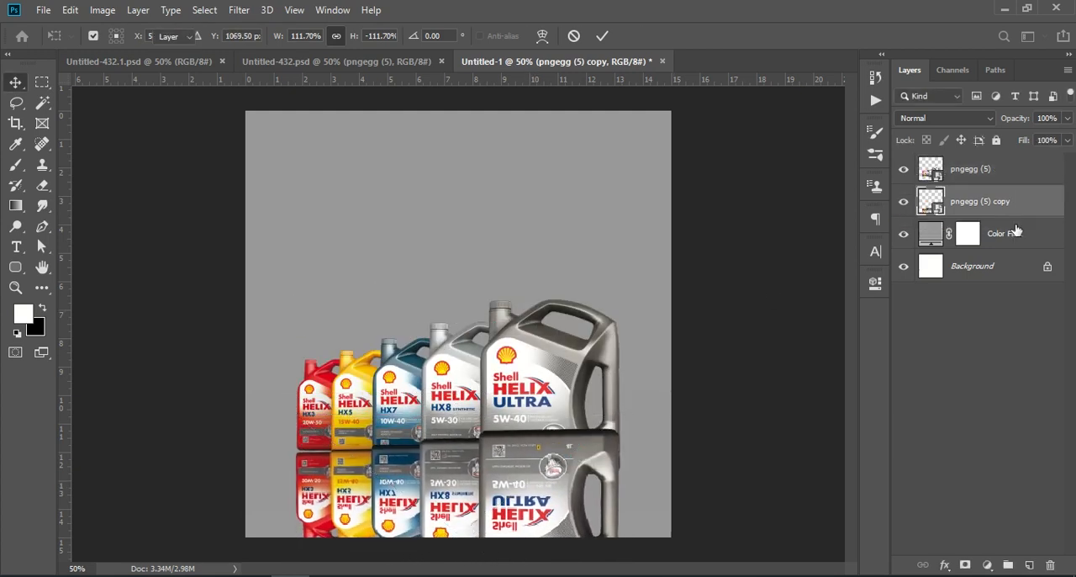
drag(423, 495, 425, 493)
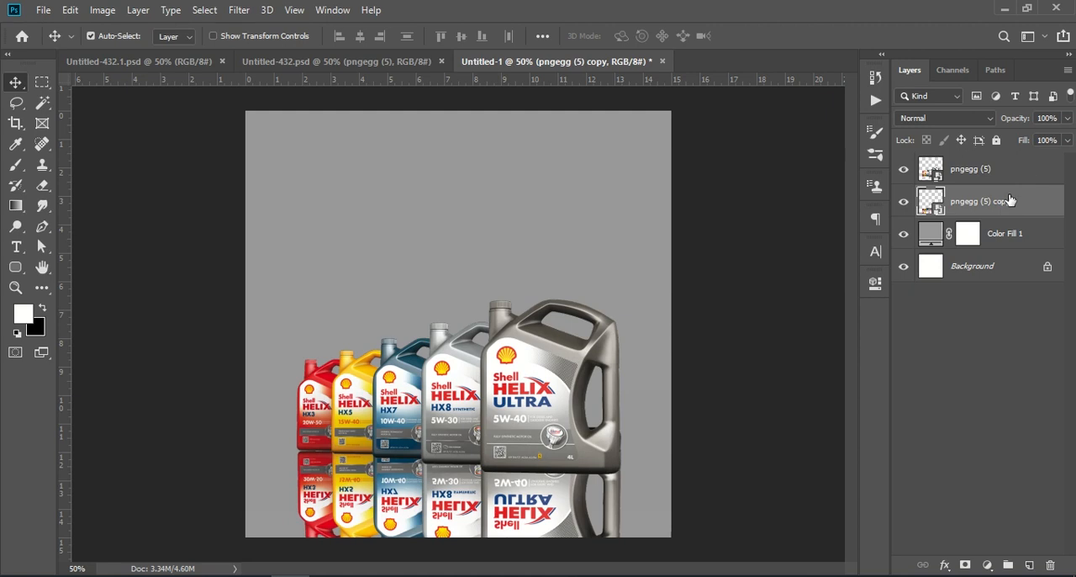
Mask the reflection layer and fade its lower part with a soft round 1000 px black brush.
click(964, 566)
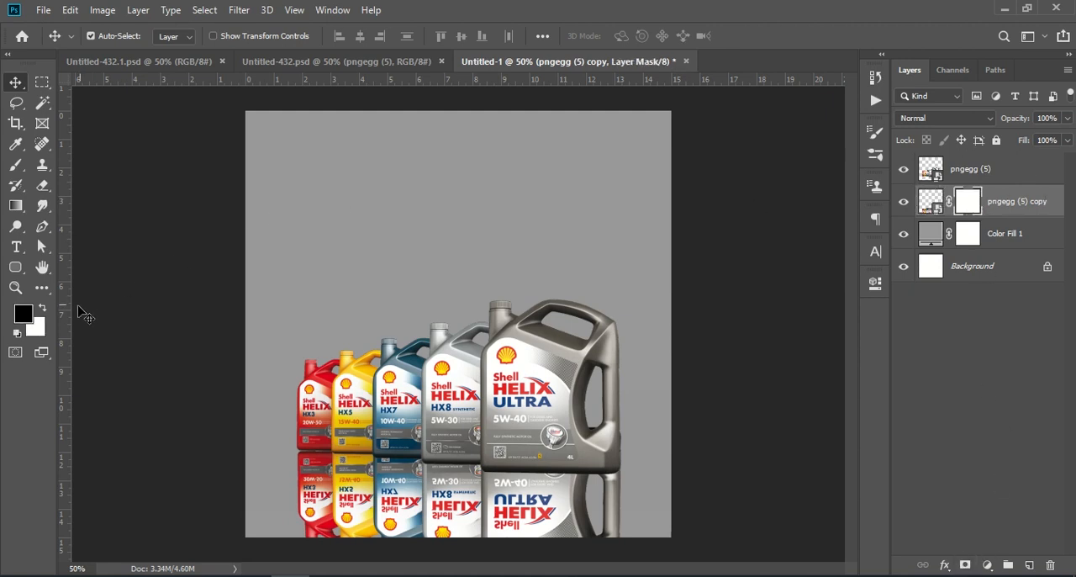
click(15, 167)
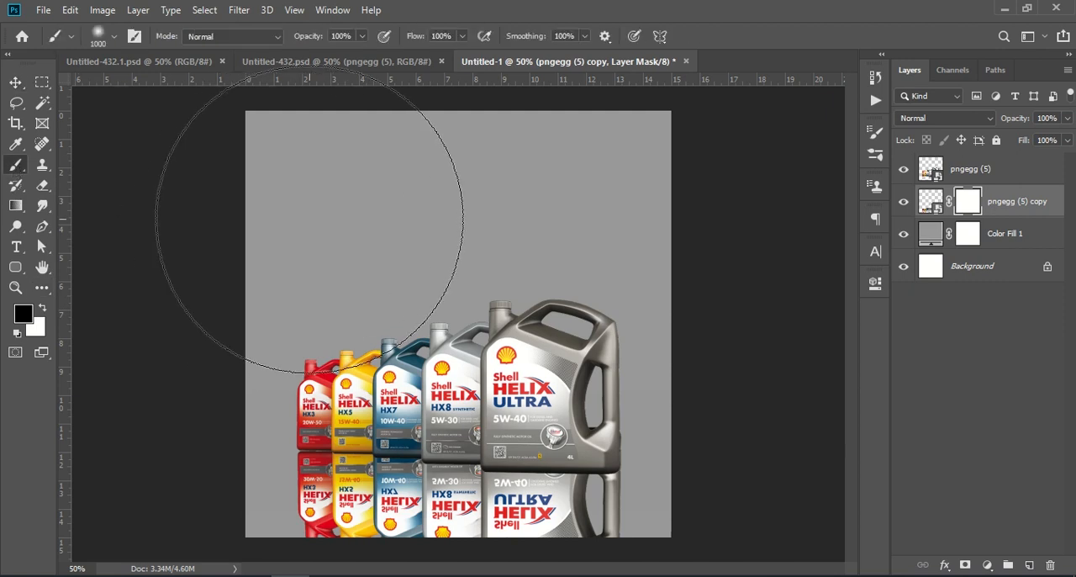
key(ctrl+KP_Subtract)
key(ctrl+KP_Subtract)
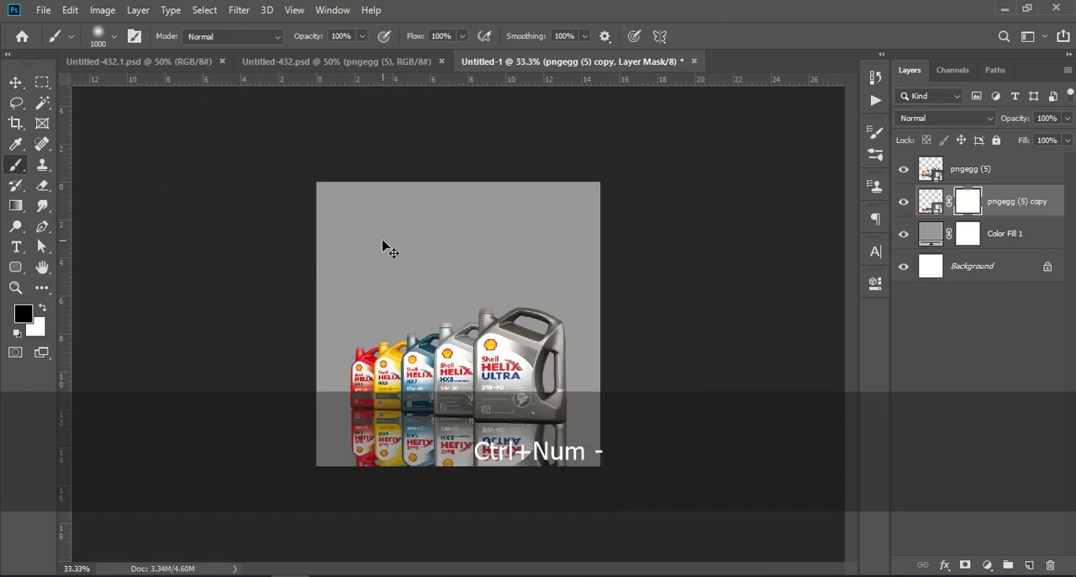
click(111, 36)
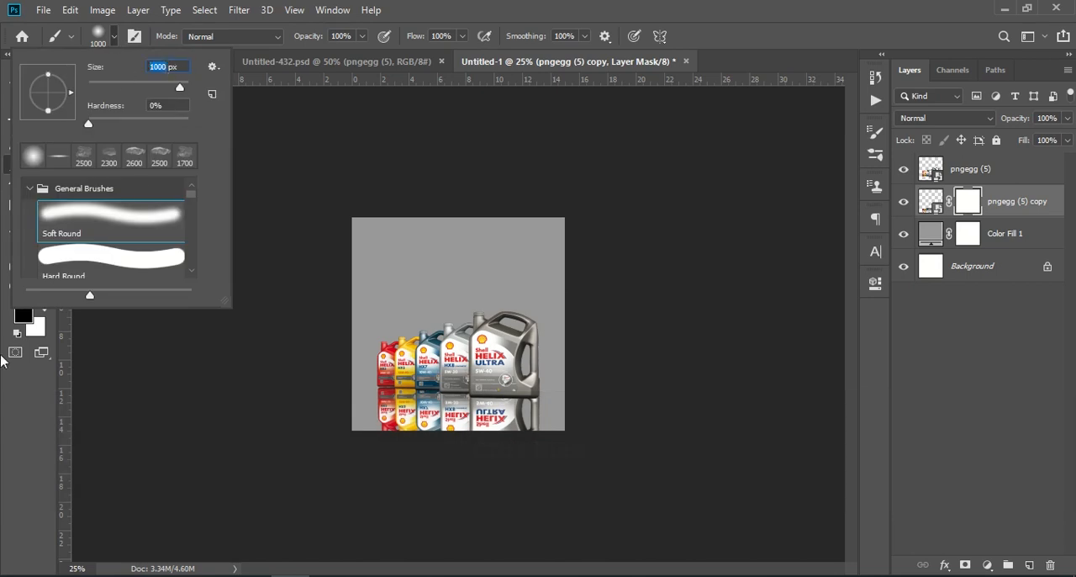
click(16, 419)
click(412, 480)
mouse_move(412, 480)
mouse_down()
mouse_move(519, 485)
mouse_move(425, 485)
mouse_move(494, 485)
mouse_up()
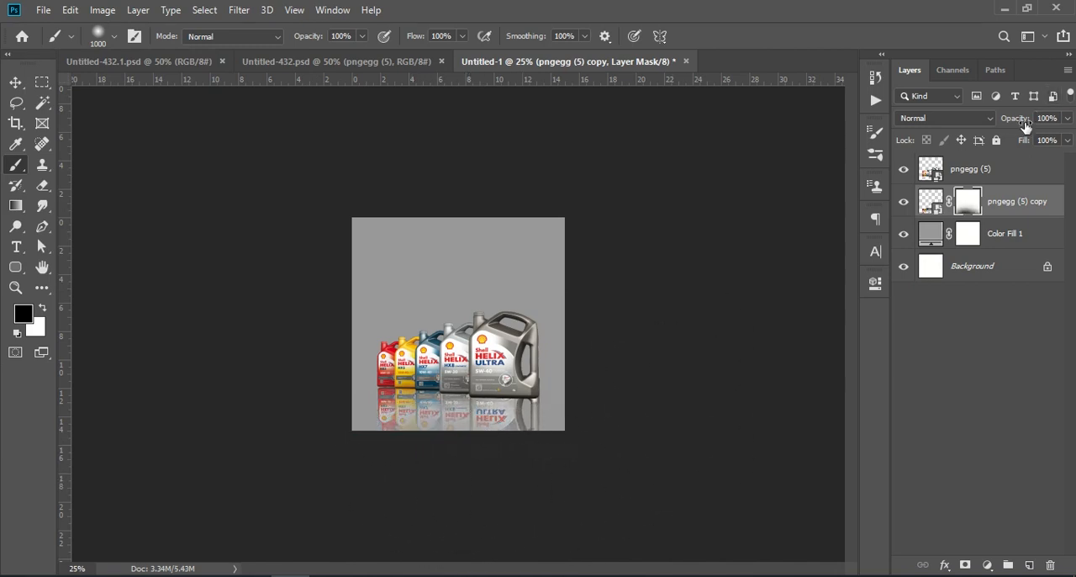
Lower the opacity of the reflection layer to 84%.
drag(1020, 124, 1008, 125)
key(Return)
key(v)
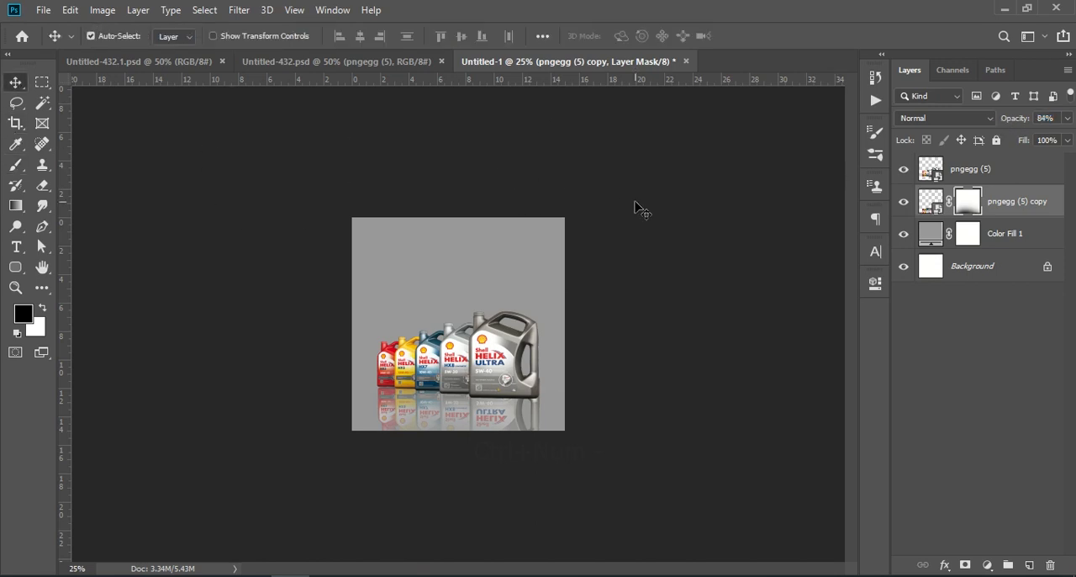
key(ctrl+KP_Add)
key(ctrl+KP_Add)
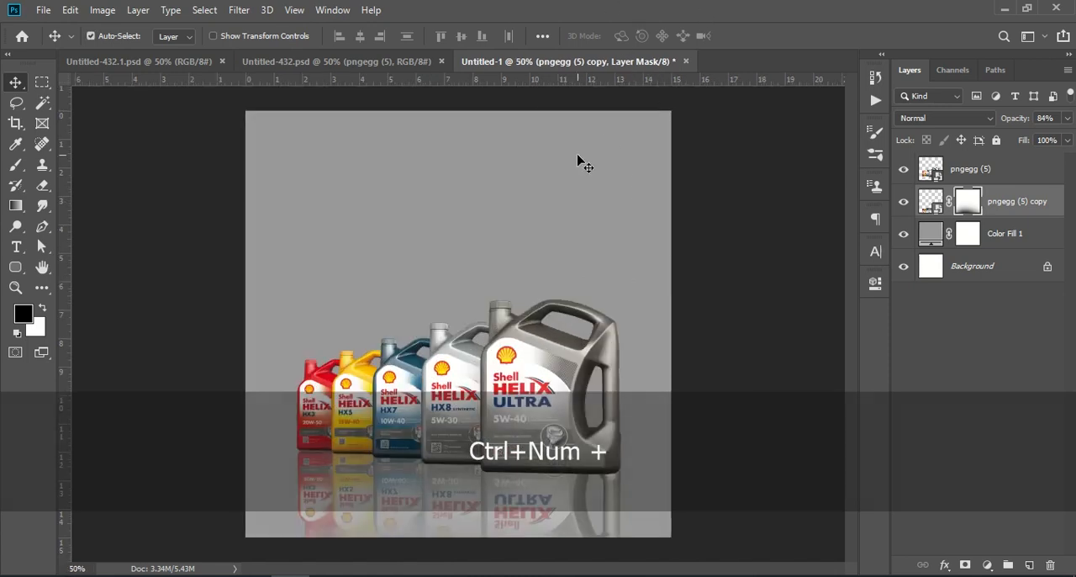
Copy the road layer pngegg (7) from Untitled-432.psd into the new document.
click(308, 67)
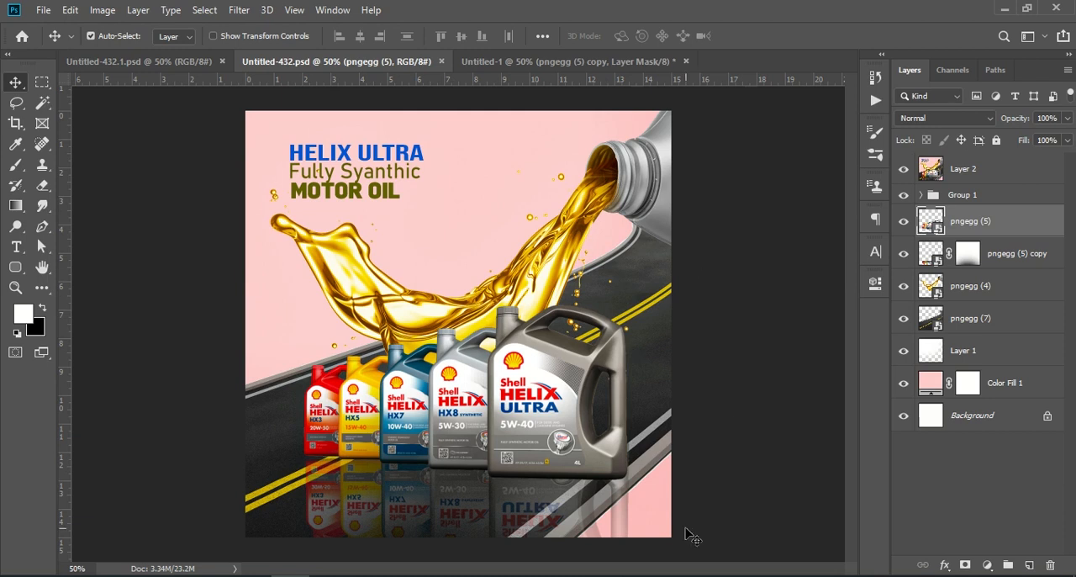
click(1016, 326)
drag(1016, 328, 570, 458)
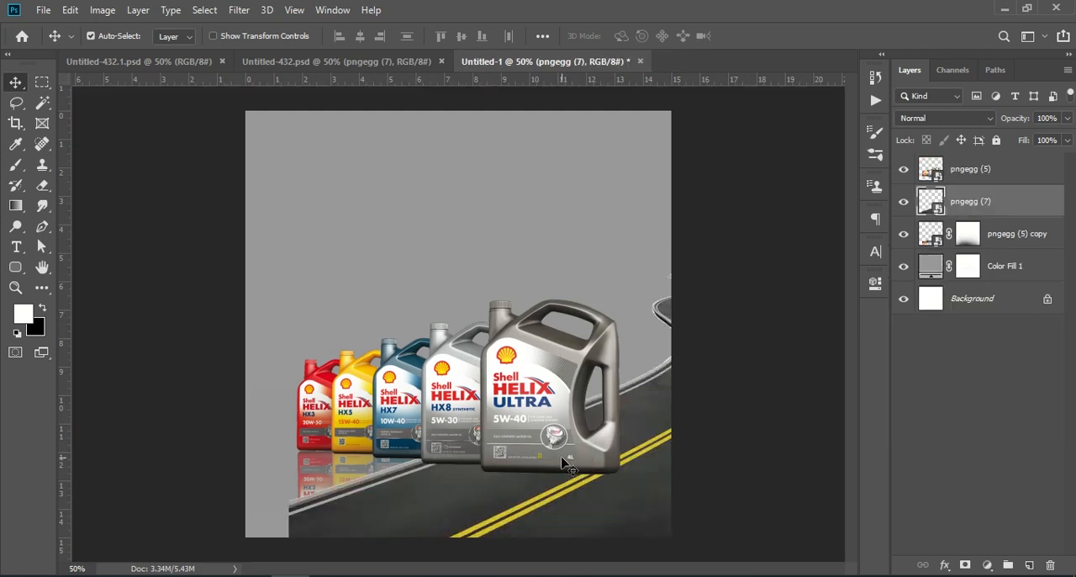
Position the road across the canvas behind the bottles and stack its layer below the reflection copy.
drag(686, 478, 649, 430)
key(ctrl+t)
drag(661, 461, 602, 350)
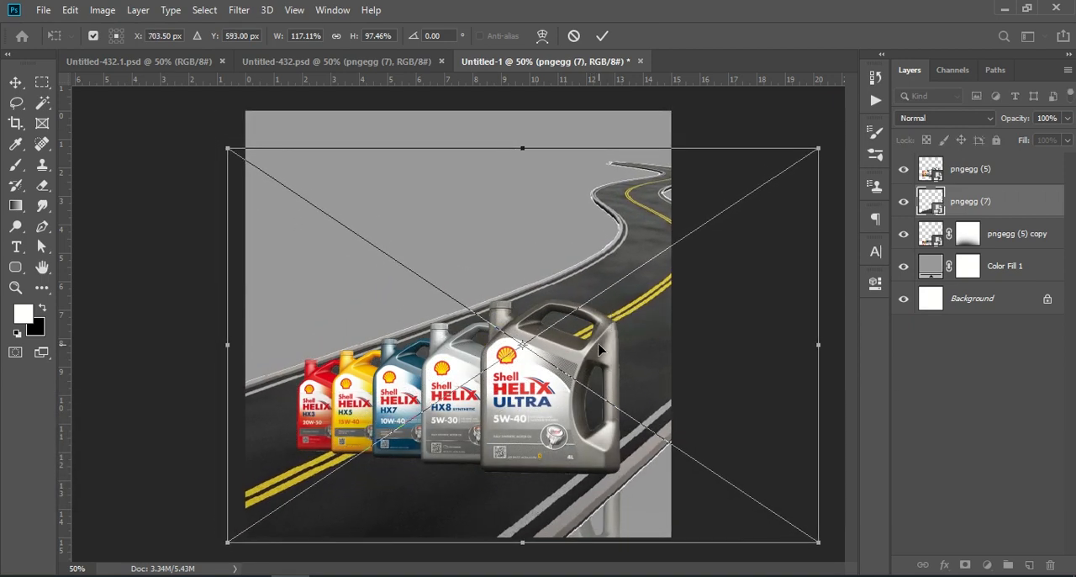
drag(691, 346, 694, 363)
key(Return)
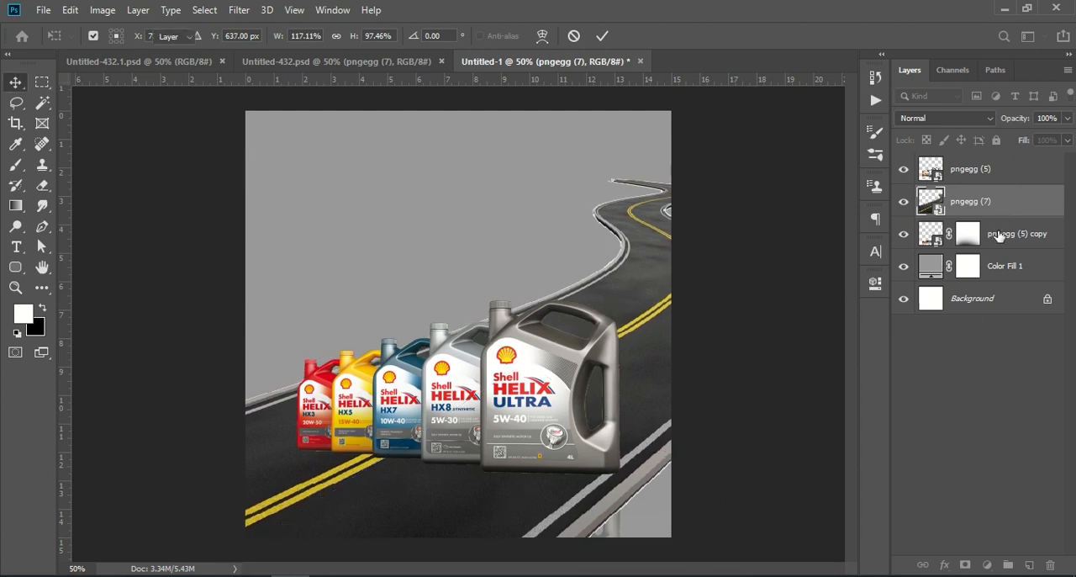
drag(1011, 201, 1014, 232)
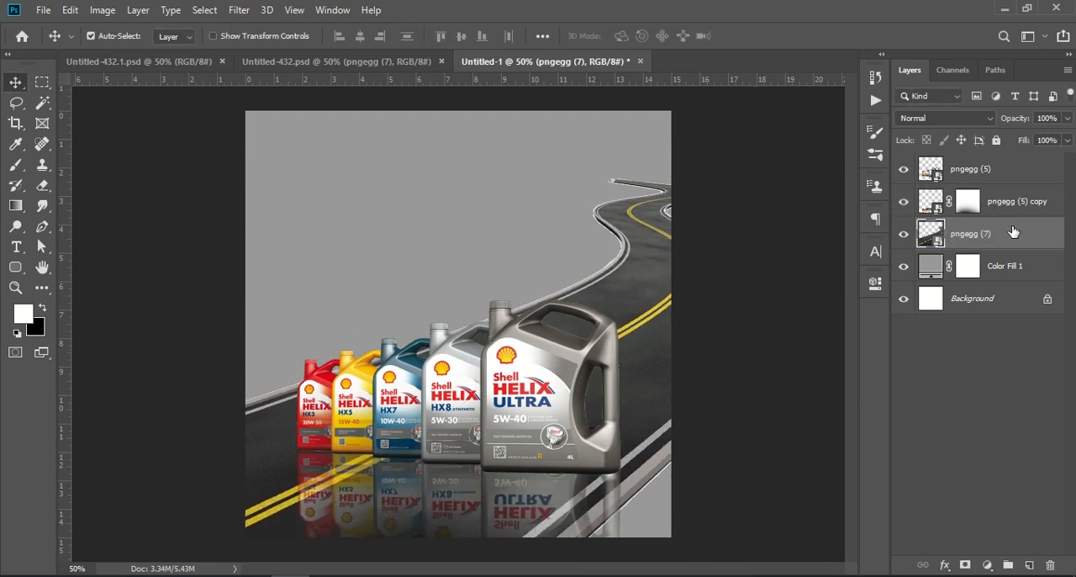
Shift the road up and to the right and stretch its width to about 134%.
mouse_move(619, 282)
mouse_down()
mouse_move(660, 289)
mouse_move(637, 284)
mouse_up()
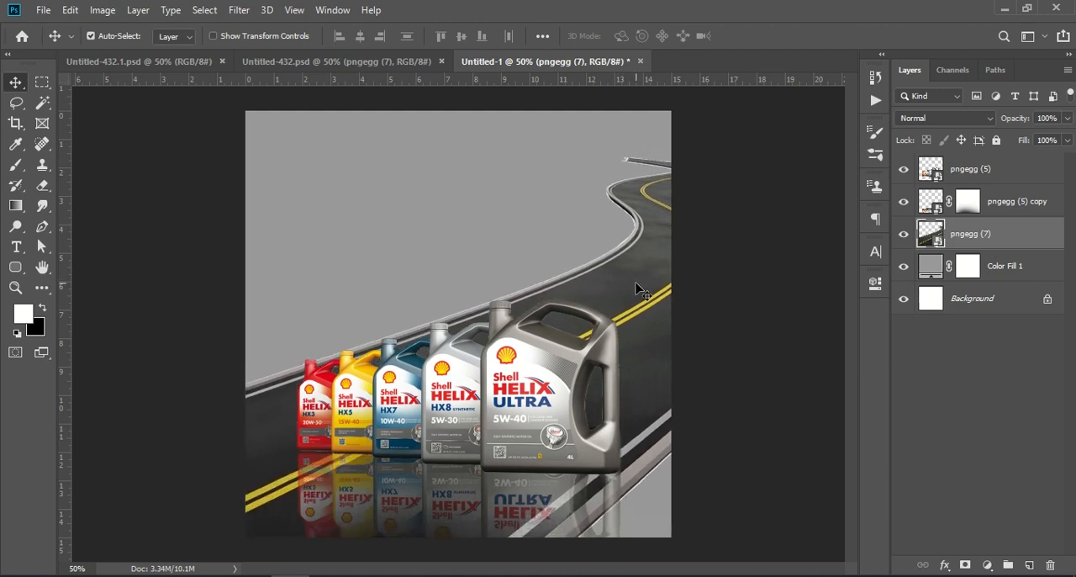
key(ctrl+t)
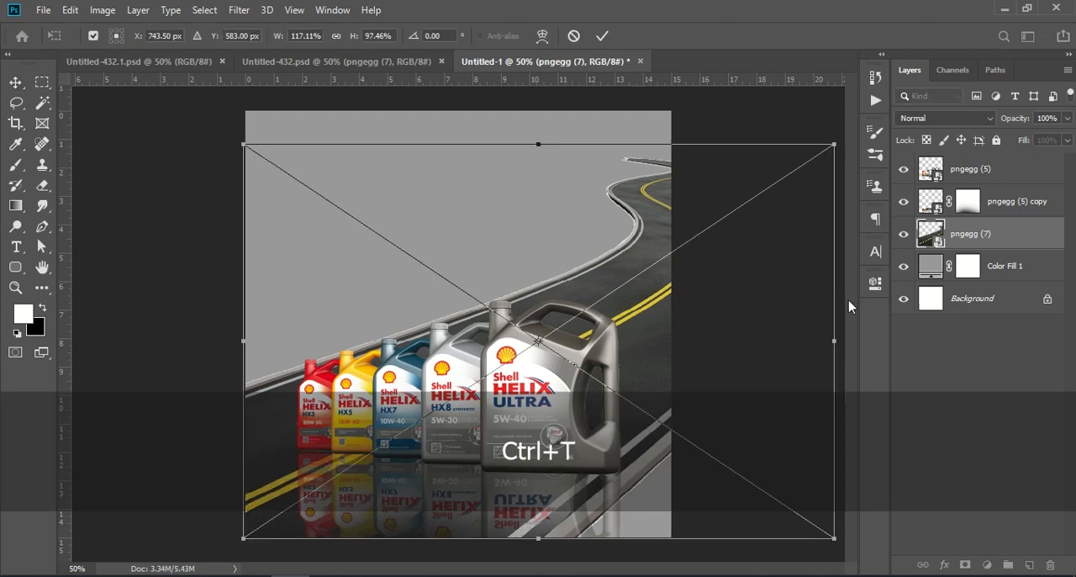
drag(832, 339, 927, 301)
mouse_move(638, 340)
mouse_down()
mouse_move(587, 340)
mouse_move(645, 332)
mouse_move(627, 337)
mouse_up()
key(ctrl+KP_Subtract)
key(ctrl+KP_Subtract)
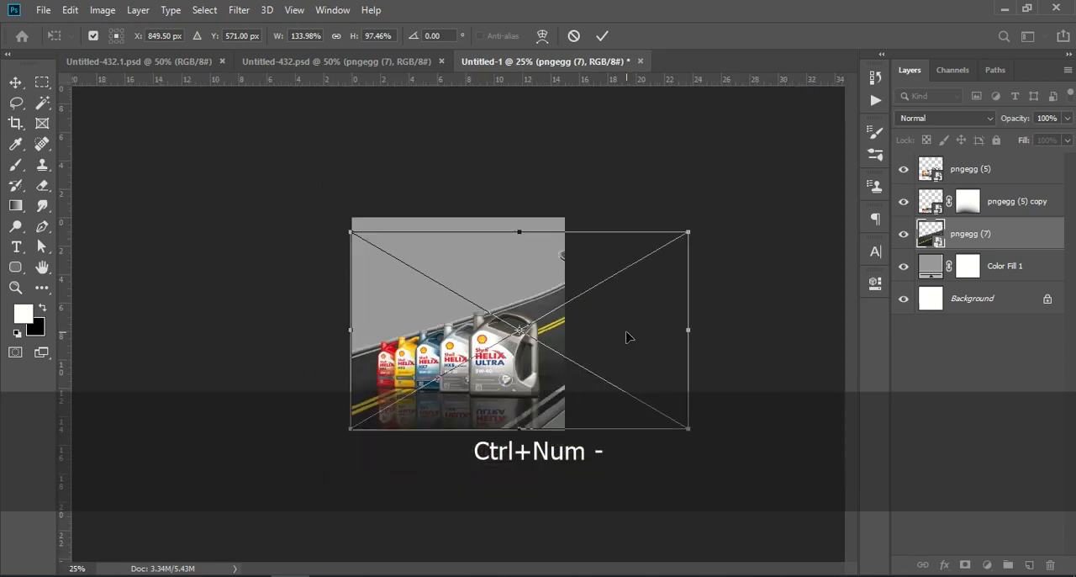
Rescale the road to about 128.5% width and 77.4% height, rotate it about -1.5°, and reposition it behind the bottles.
drag(704, 230, 711, 212)
drag(634, 328, 587, 353)
drag(715, 214, 732, 233)
drag(653, 325, 680, 335)
drag(709, 271, 706, 259)
drag(646, 318, 644, 327)
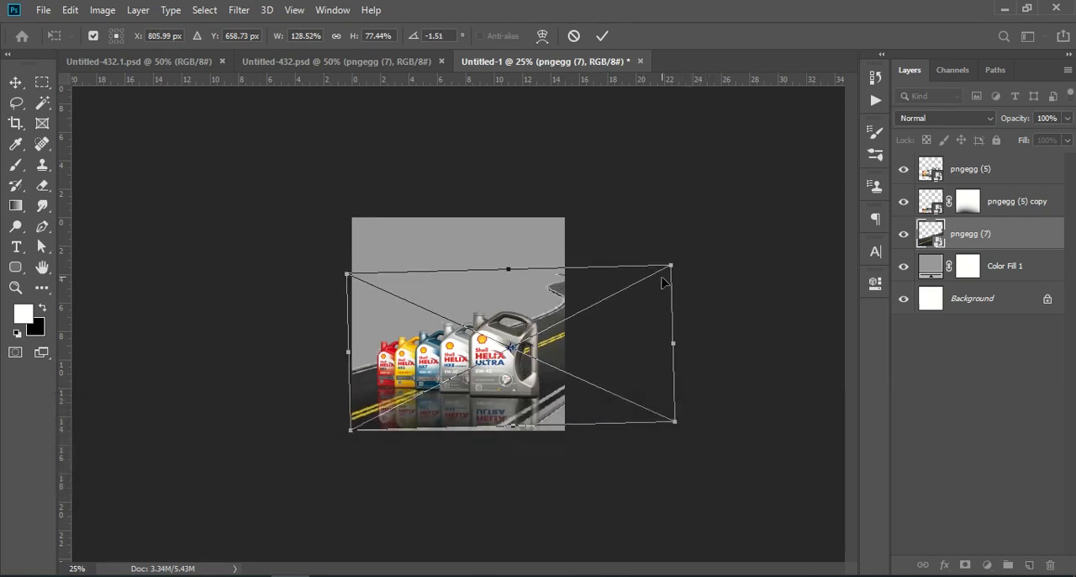
Distort the road by pulling its upper-right corner far outward and upward, and apply the transform.
key(ctrl)
drag(673, 267, 766, 201)
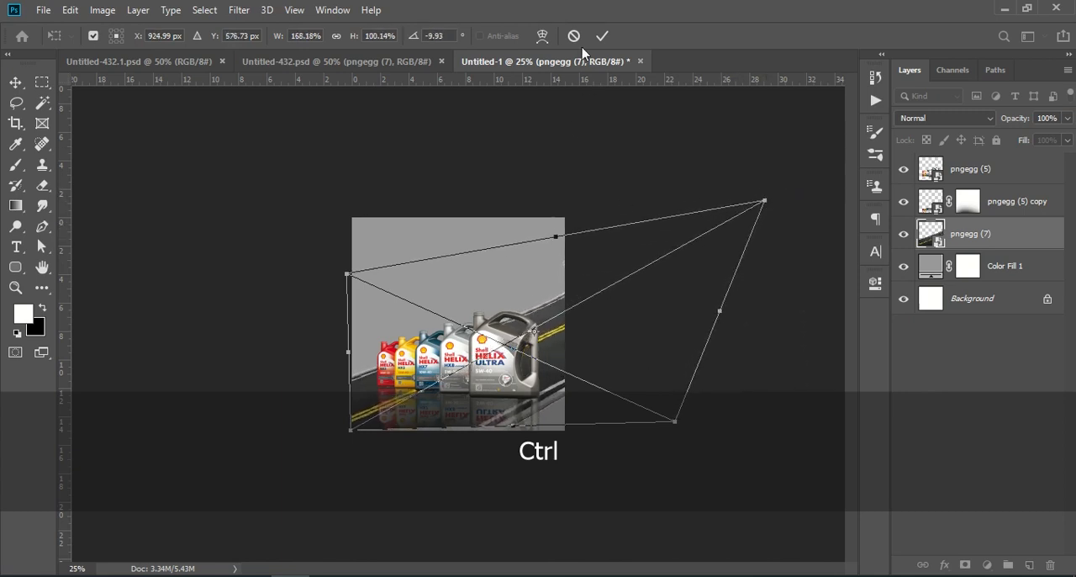
click(604, 38)
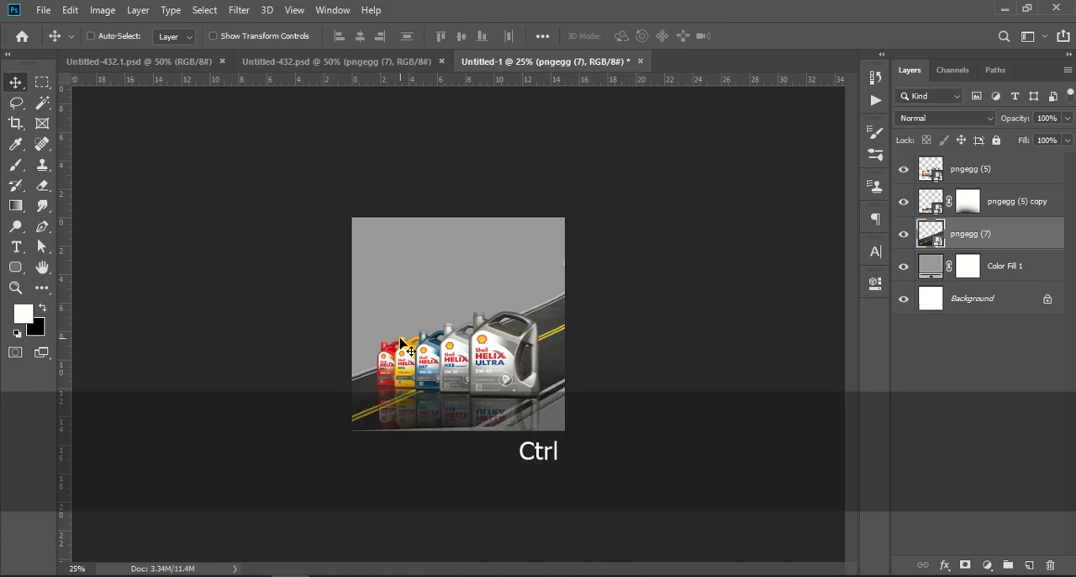
Undo the last distort transform of the road.
key(ctrl+KP_Add)
key(ctrl+KP_Add)
key(ctrl+z)
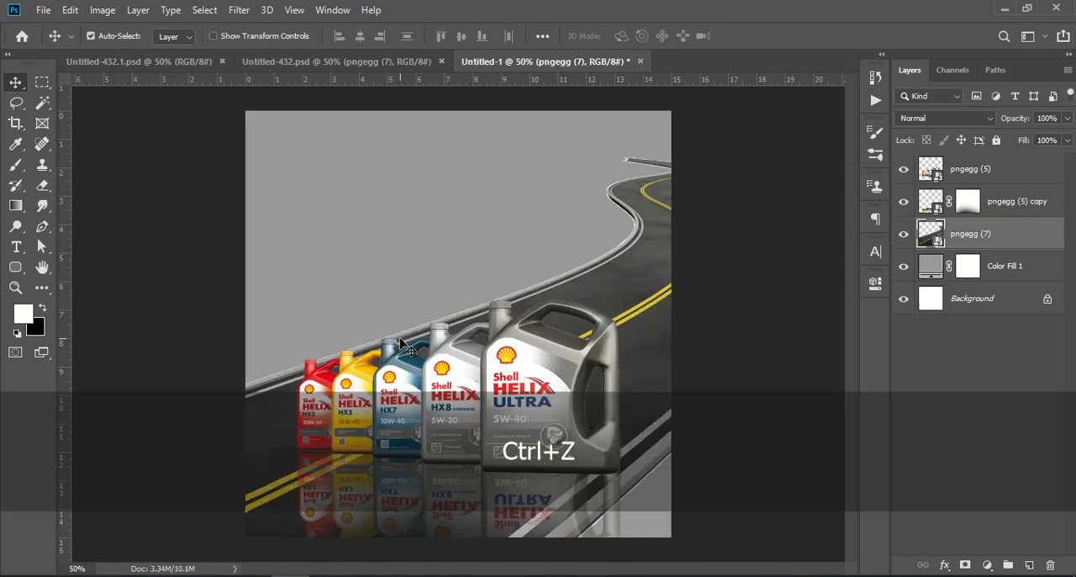
Start transforming the road again and stretch it horizontally on both sides to about 151% width.
key(ctrl+KP_Subtract)
key(ctrl+KP_Subtract)
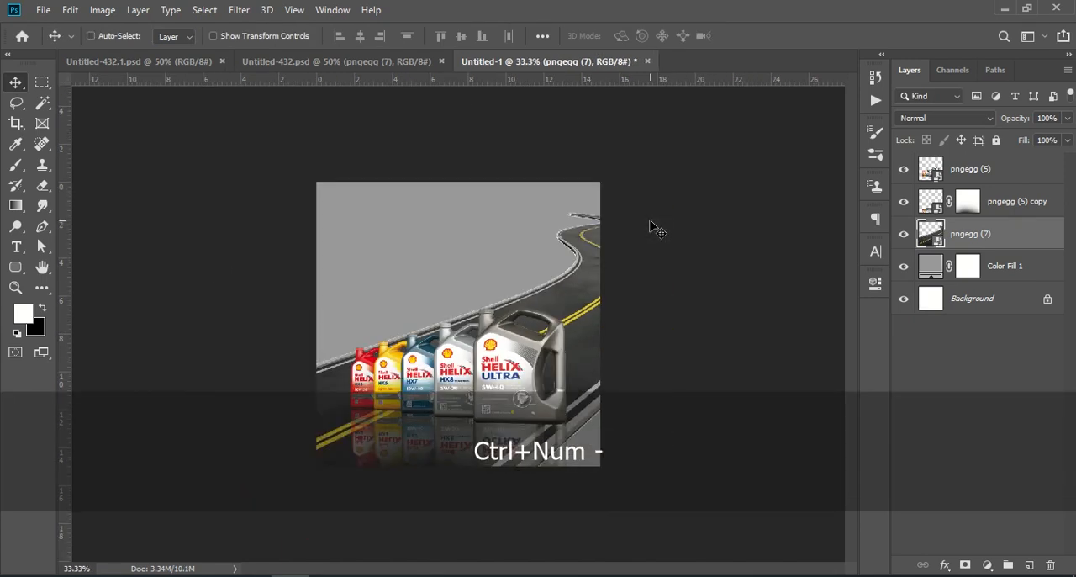
key(ctrl+t)
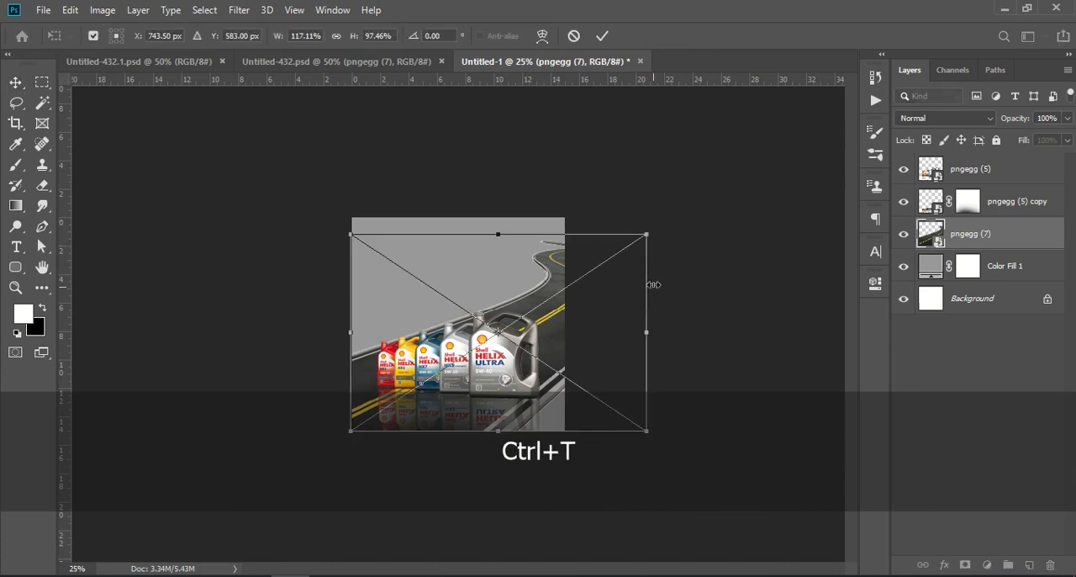
drag(650, 332, 671, 269)
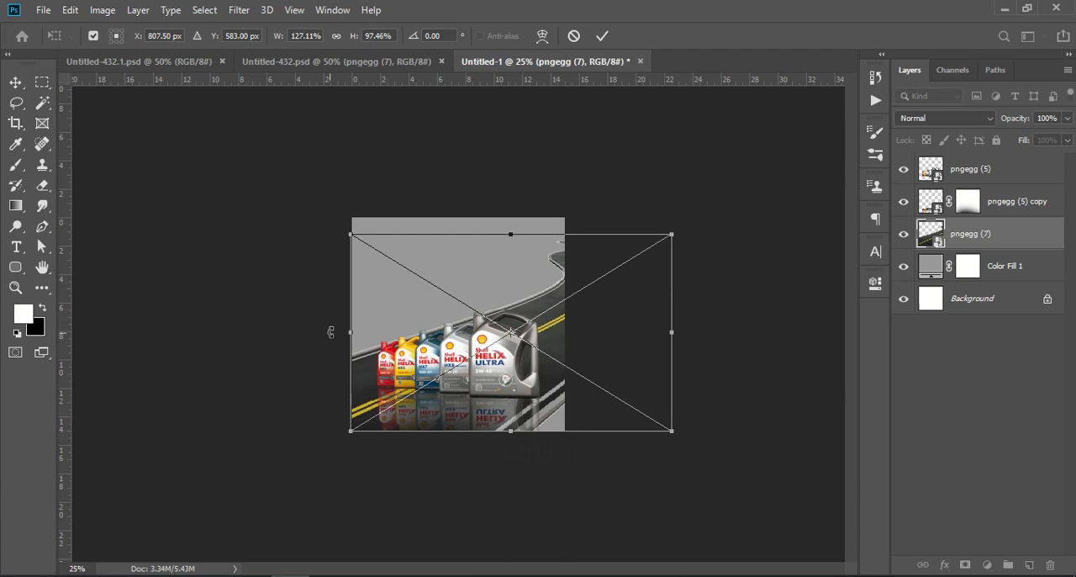
drag(352, 333, 291, 333)
Shift the stretched road to the right, rotate it about -1.1°, and apply the transform.
drag(555, 319, 597, 311)
drag(730, 232, 720, 213)
mouse_move(630, 314)
mouse_down()
mouse_move(641, 301)
mouse_move(643, 311)
mouse_up()
drag(742, 205, 748, 219)
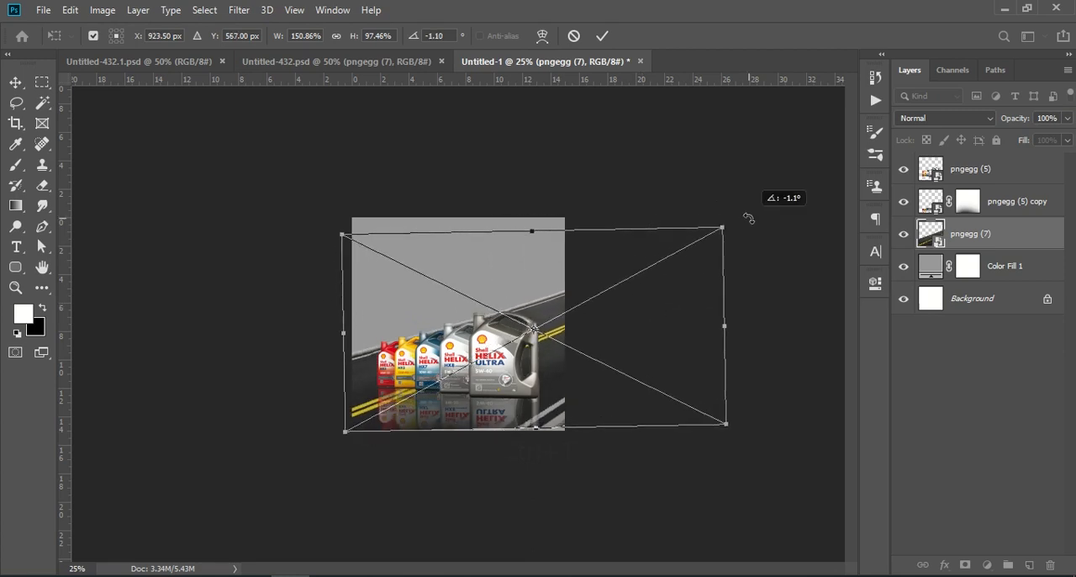
drag(684, 274, 685, 273)
click(961, 367)
key(ctrl+KP_Add)
key(ctrl+KP_Add)
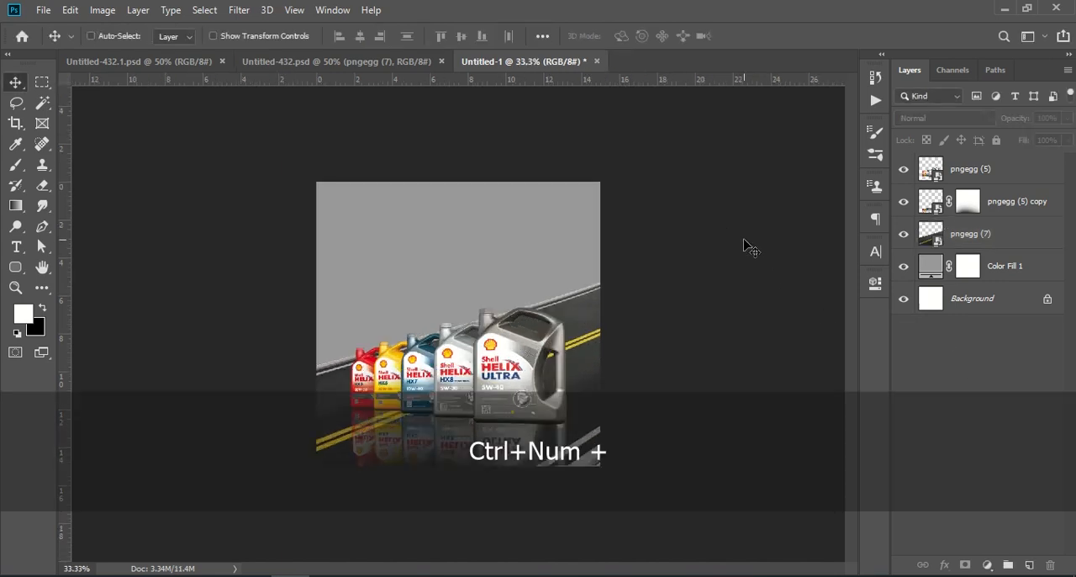
Copy the pouring oil layer pngegg (4) from the Untitled-432.psd document into Untitled-1.
click(341, 63)
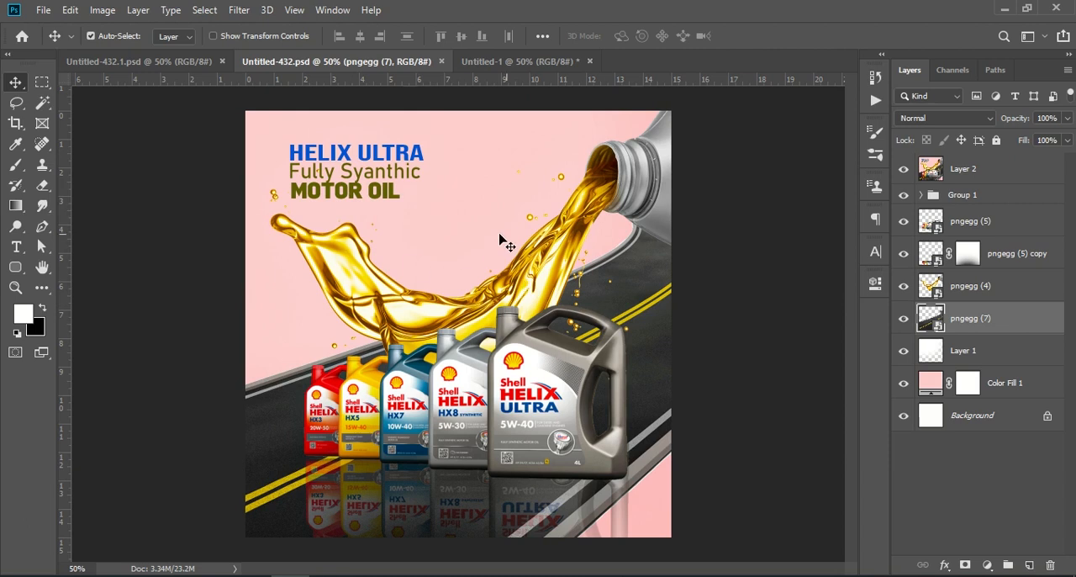
click(623, 187)
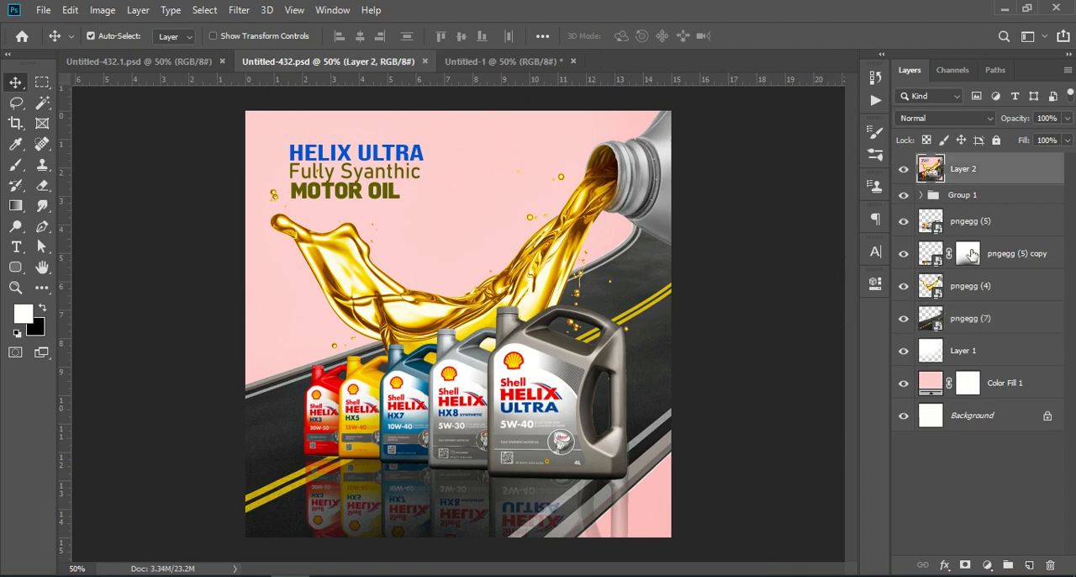
click(1022, 260)
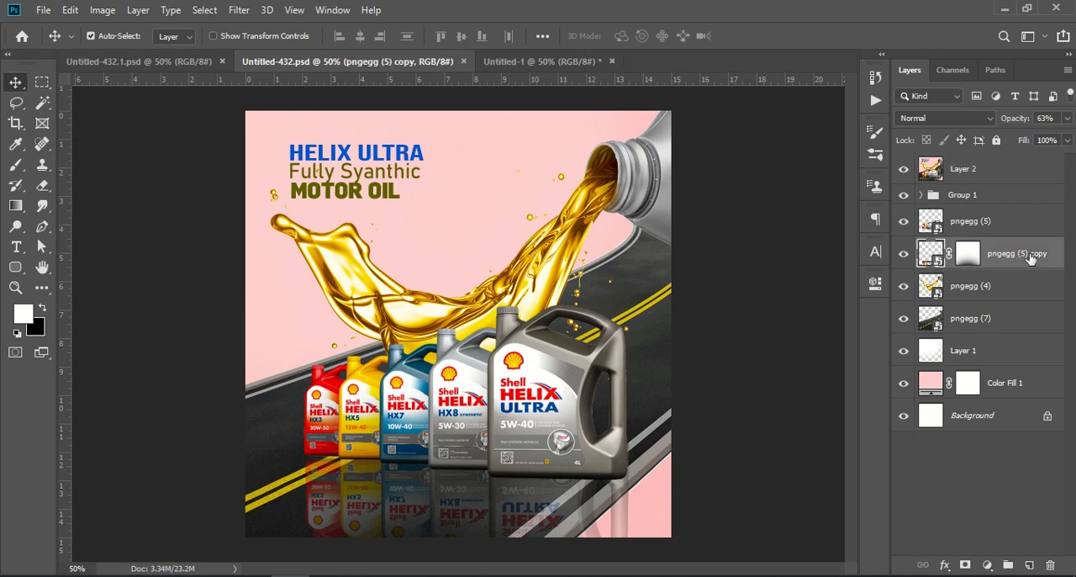
click(904, 171)
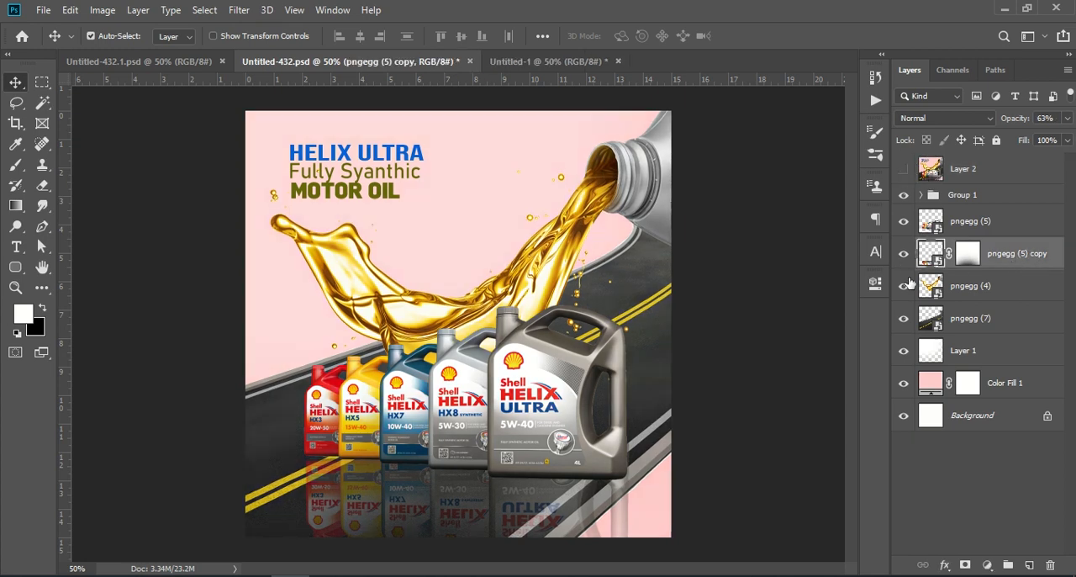
click(904, 253)
click(903, 253)
click(972, 285)
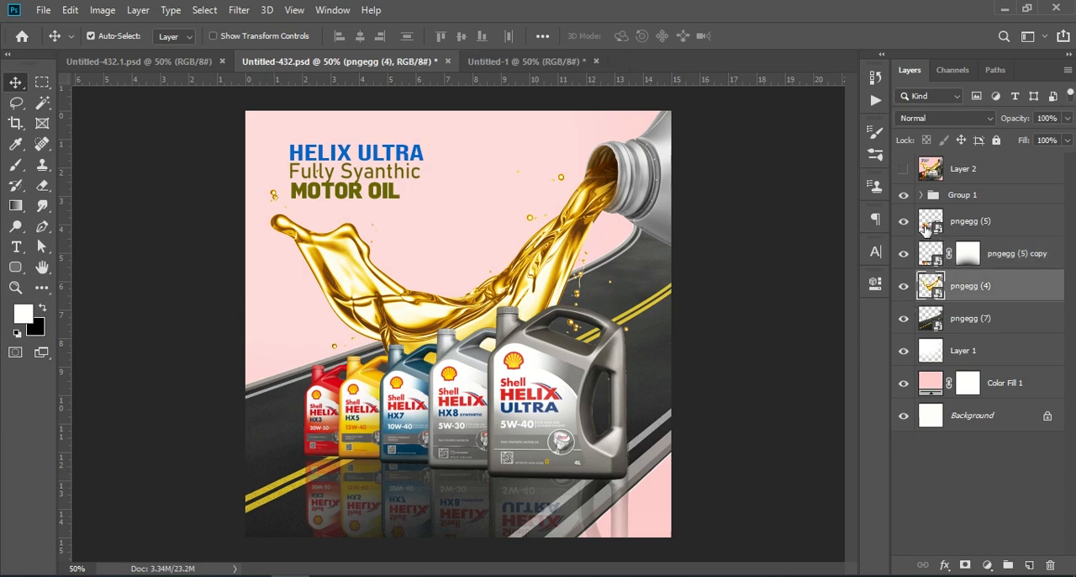
click(905, 171)
drag(1011, 292, 594, 255)
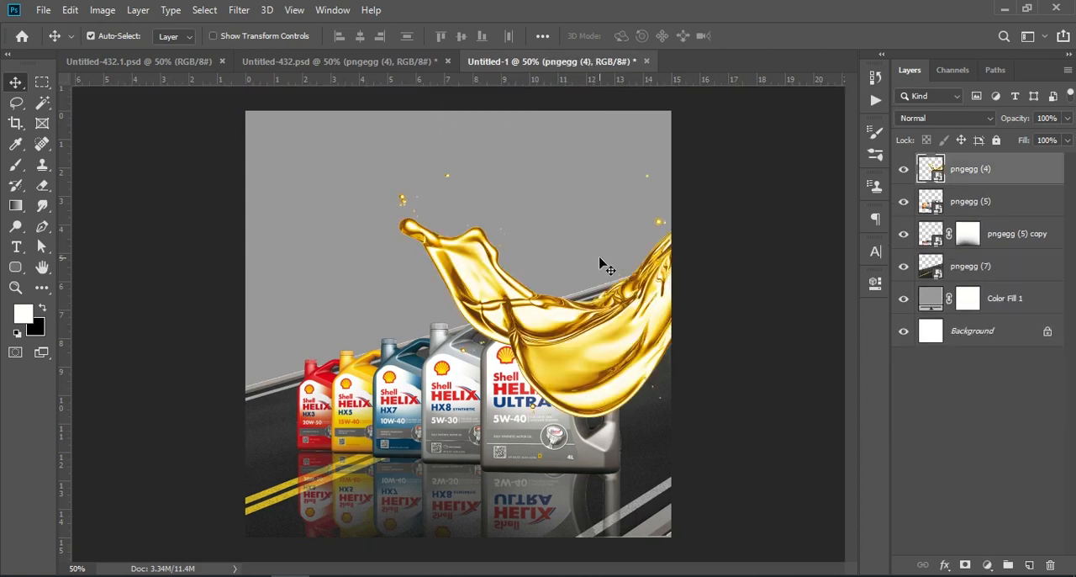
Position the pouring oil with its bottle neck at the canvas's upper-right edge, and stack its layer between the reflection copy and the road.
key(ctrl+t)
drag(639, 325, 512, 344)
key(Return)
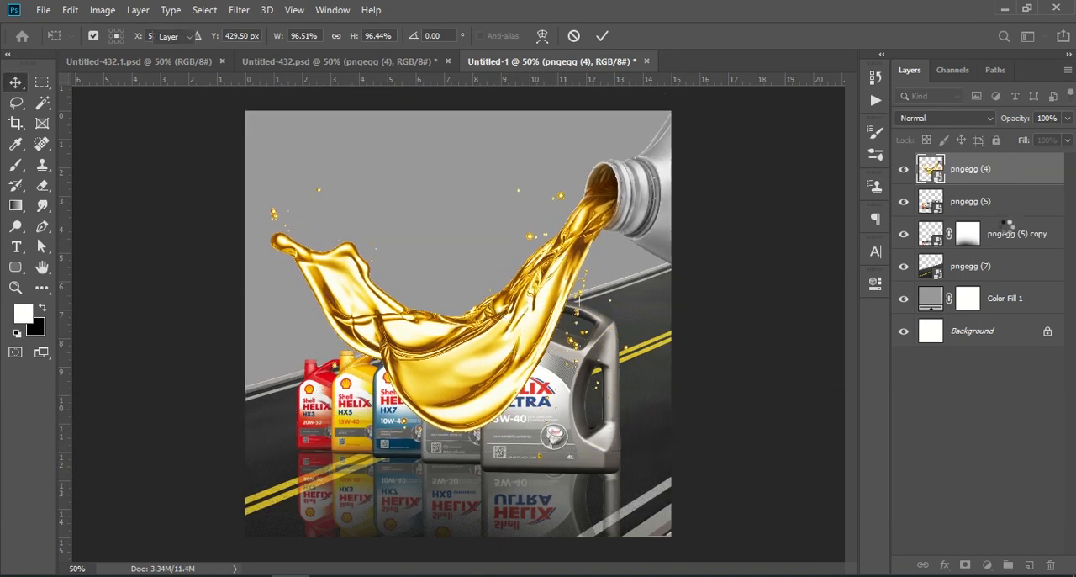
drag(1010, 171, 1004, 255)
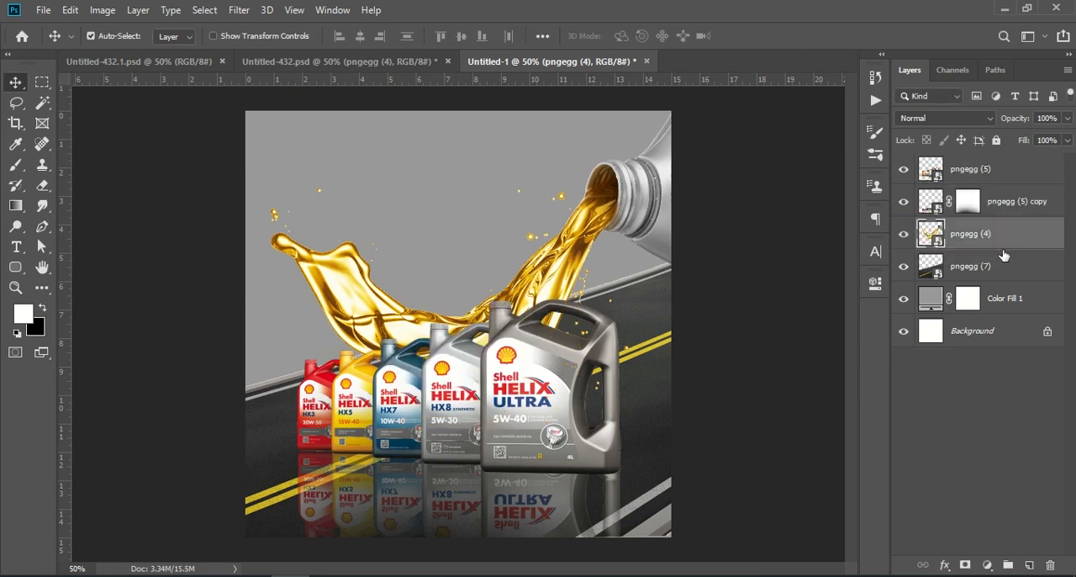
mouse_move(614, 210)
mouse_down()
mouse_move(629, 189)
mouse_move(613, 187)
mouse_move(618, 206)
mouse_up()
click(955, 397)
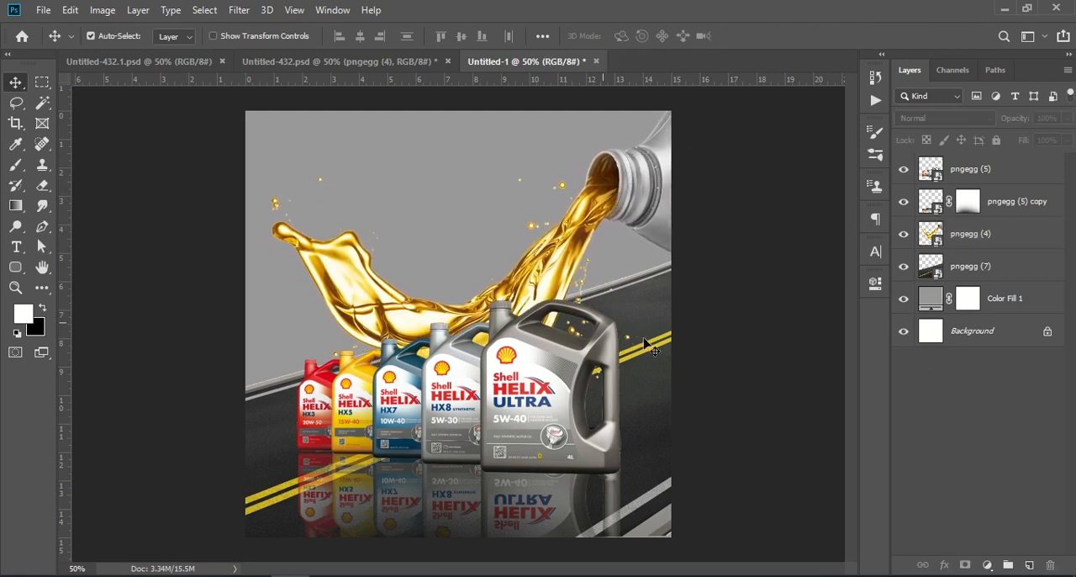
Compare the poster with the Untitled-432.psd reference and copy its headline text group, Group 1, into Untitled-1.
click(290, 61)
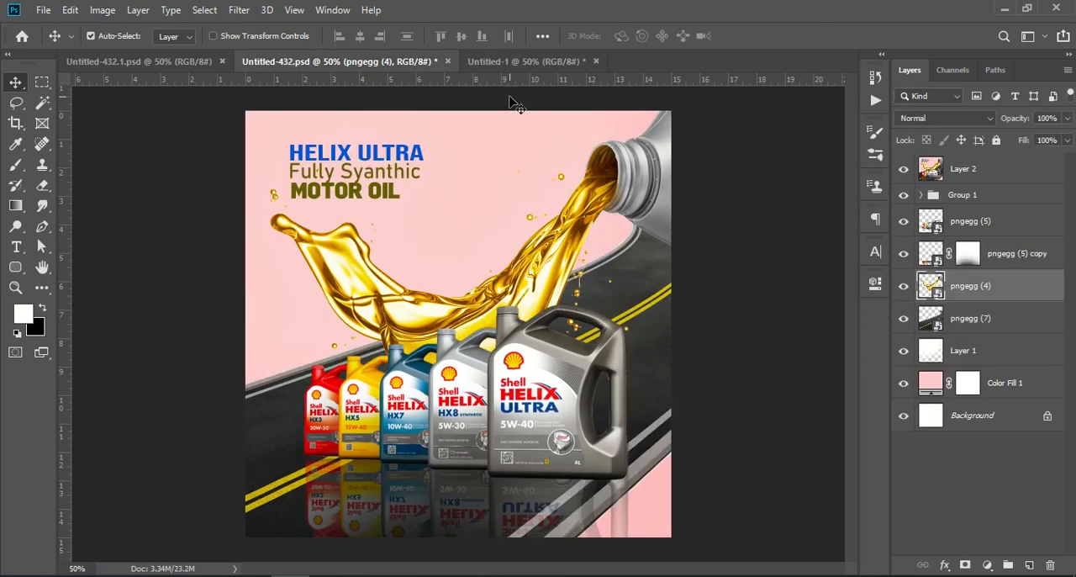
click(528, 61)
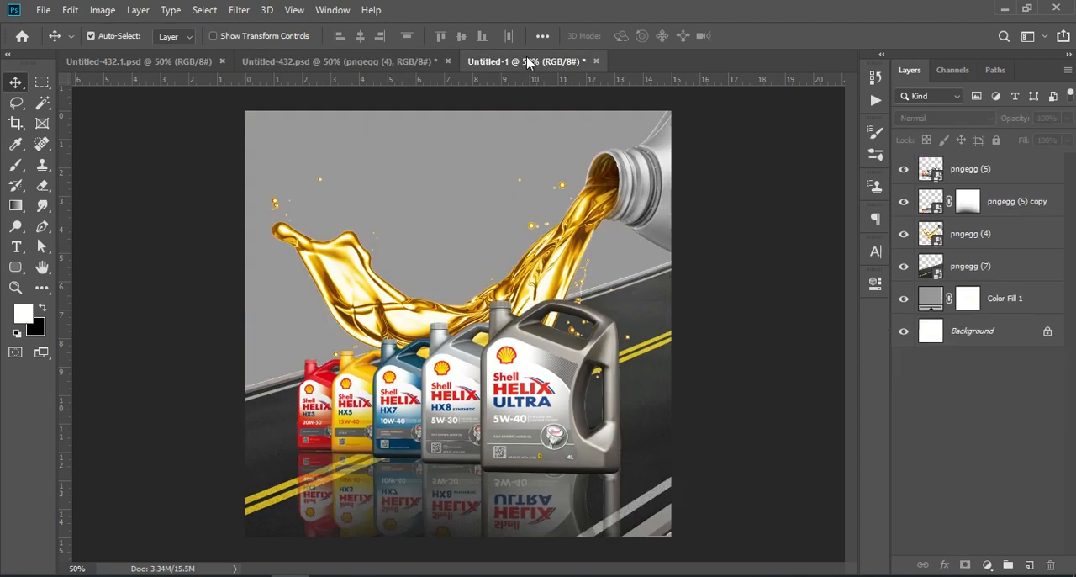
click(286, 61)
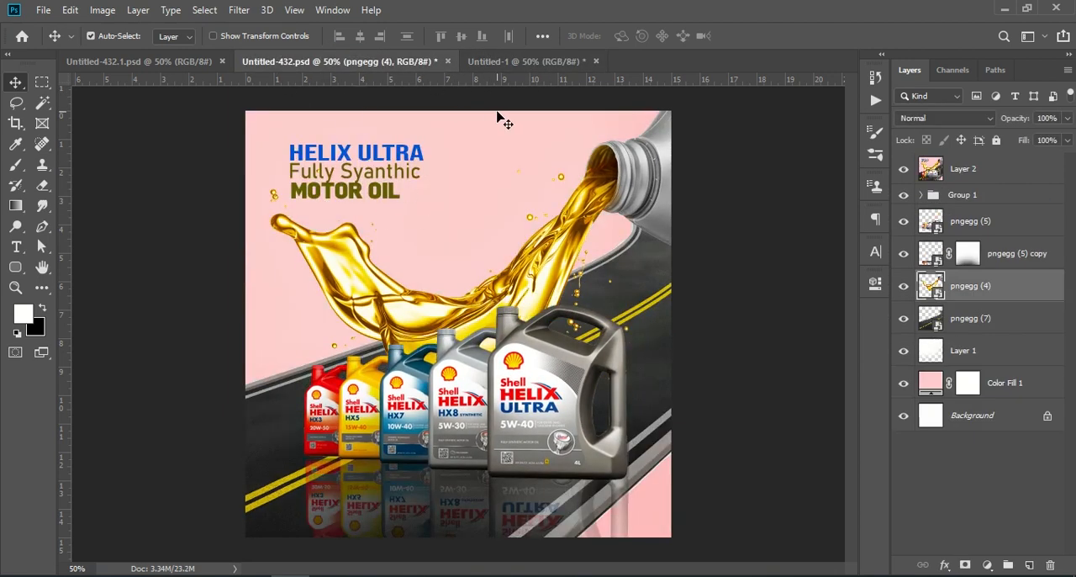
click(529, 61)
click(383, 62)
drag(998, 202, 430, 193)
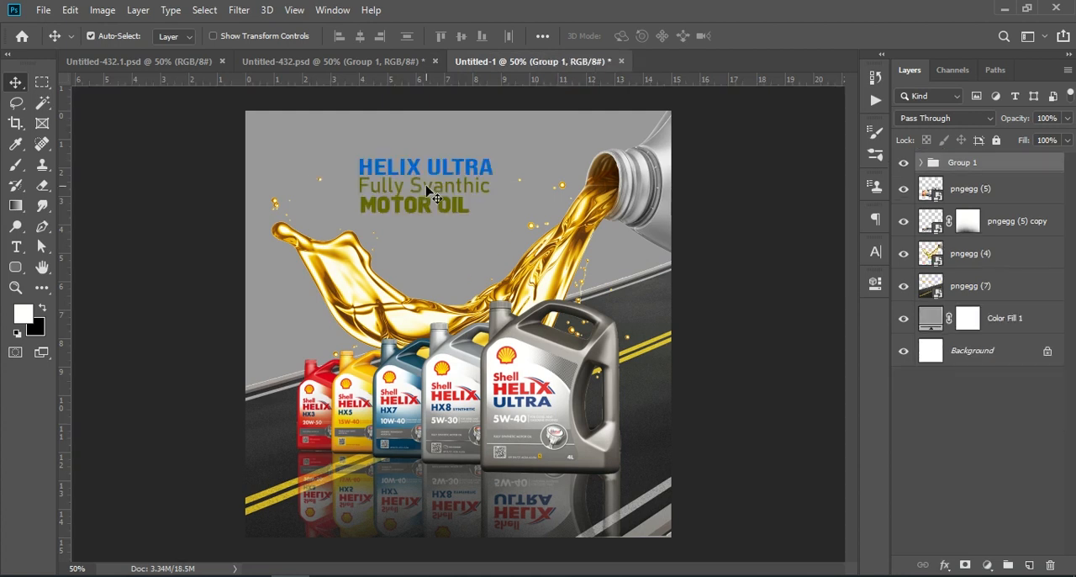
Move the headline group to the canvas's upper-left area, at about X 282 px, Y 142 px, and apply the transform.
key(ctrl+t)
drag(444, 188, 375, 168)
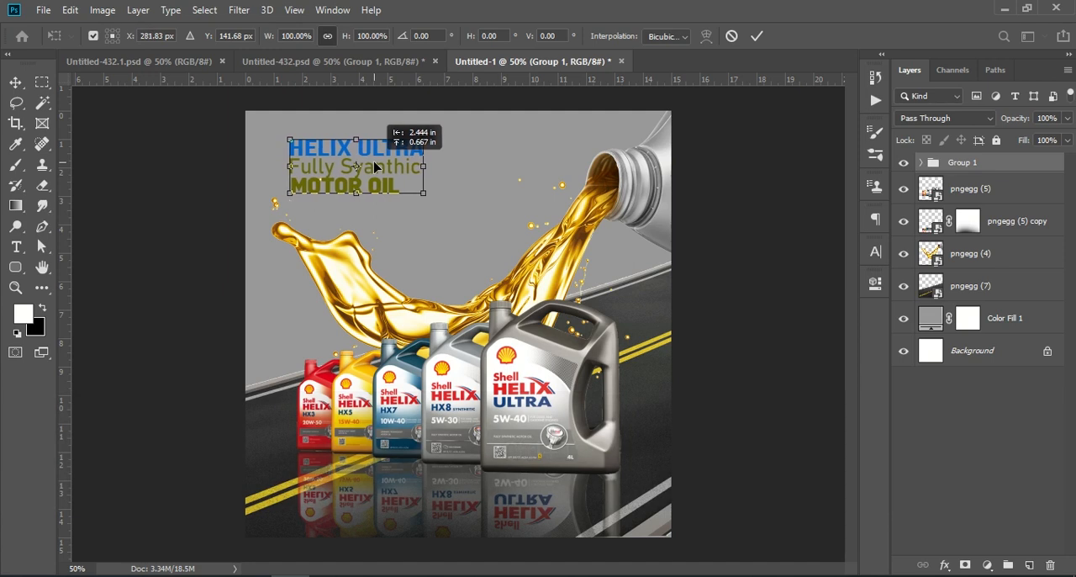
click(967, 413)
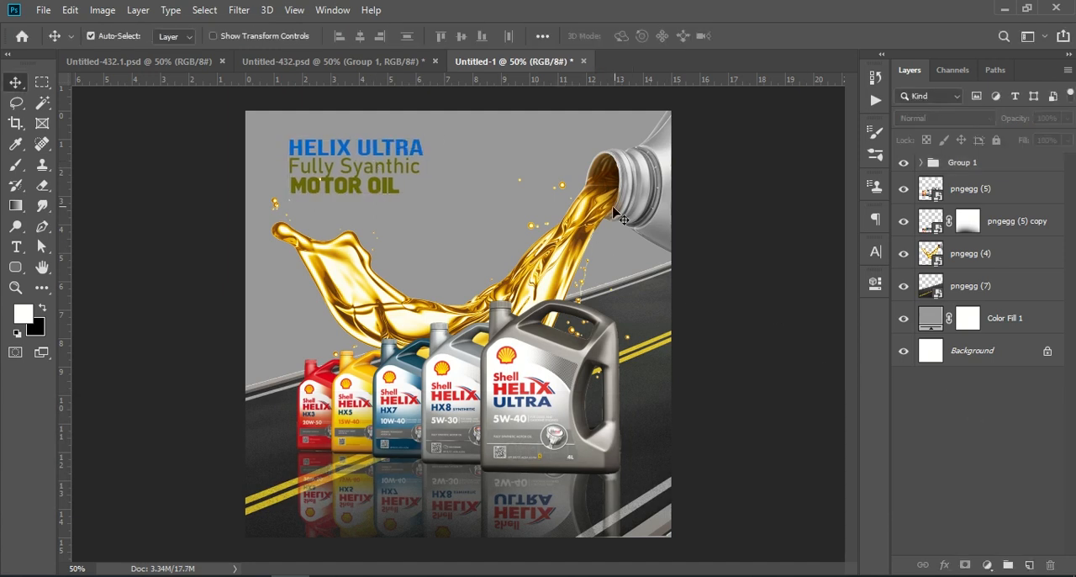
click(967, 167)
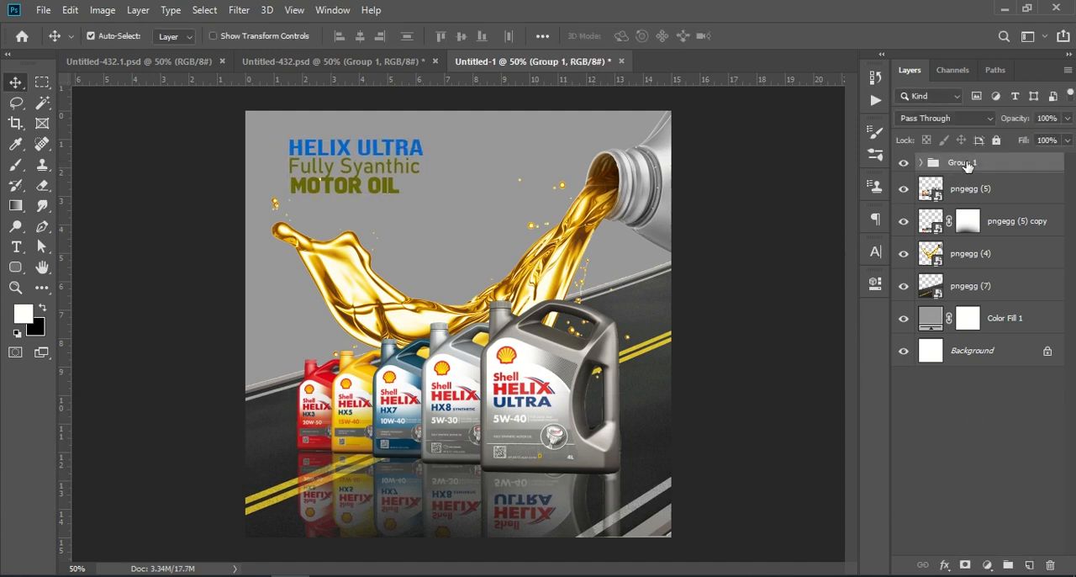
key(ctrl+shift+alt+e)
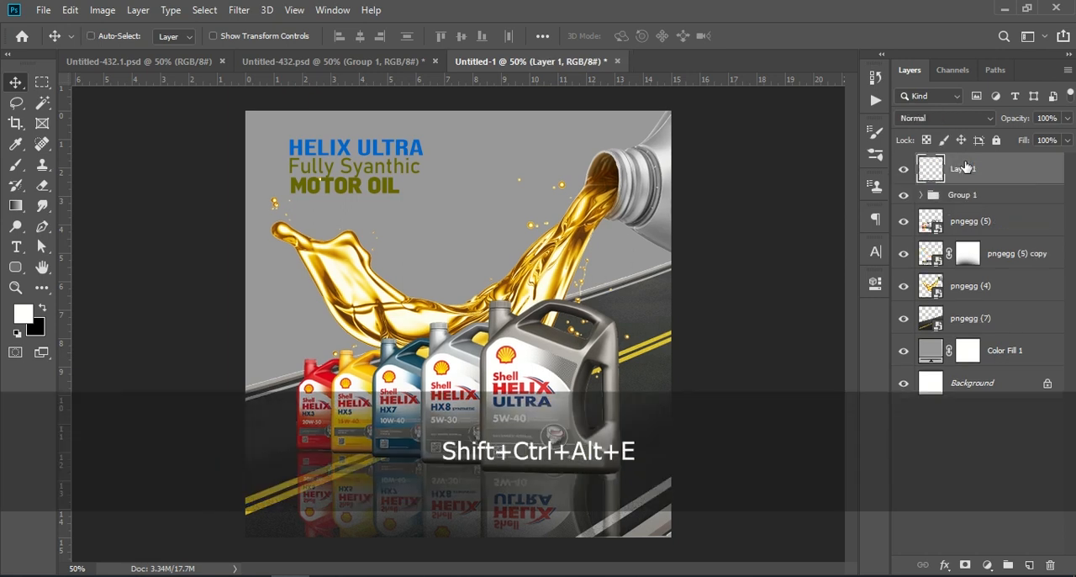
click(239, 11)
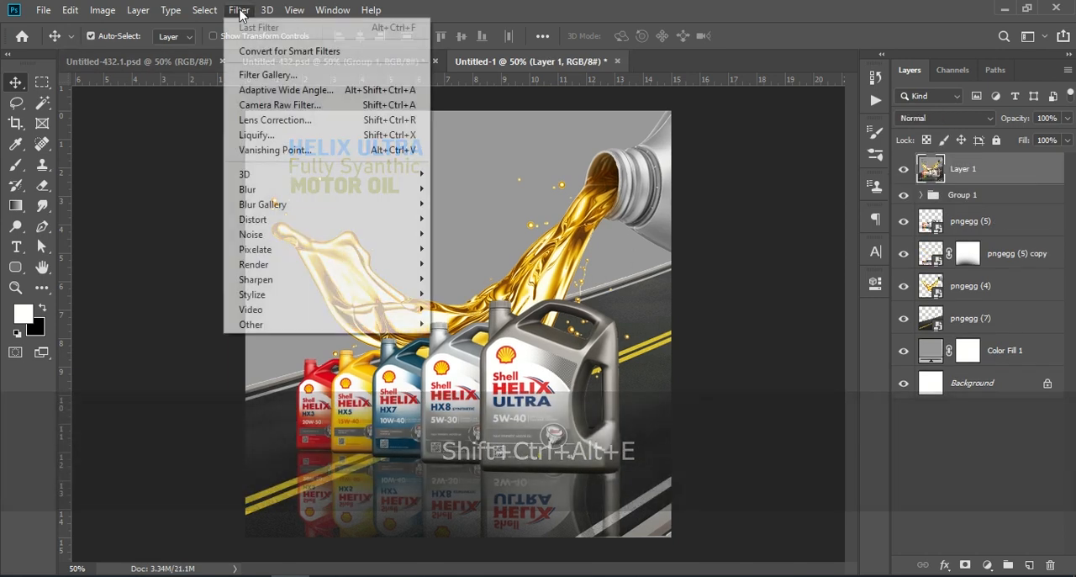
click(911, 415)
click(973, 165)
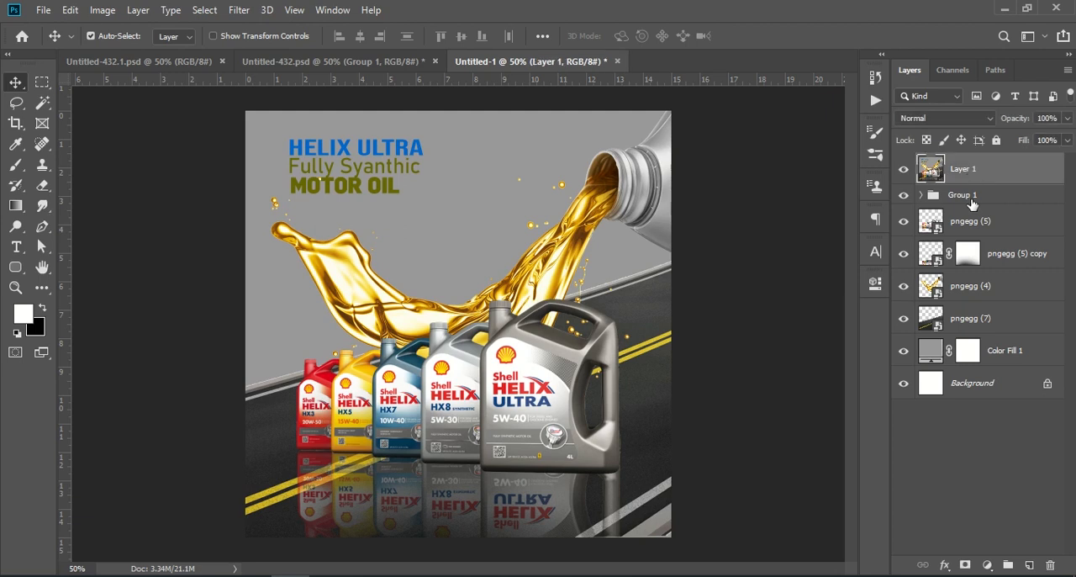
click(1048, 565)
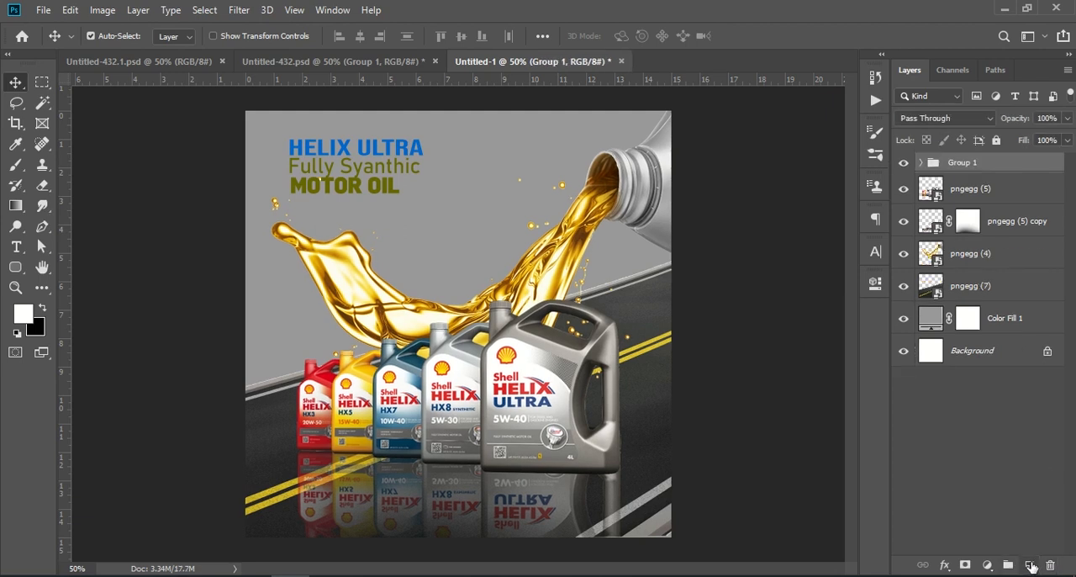
Paint a soft white glow on a new layer with the 1000 px brush, and stack that layer between the road and Color Fill 1.
click(1029, 565)
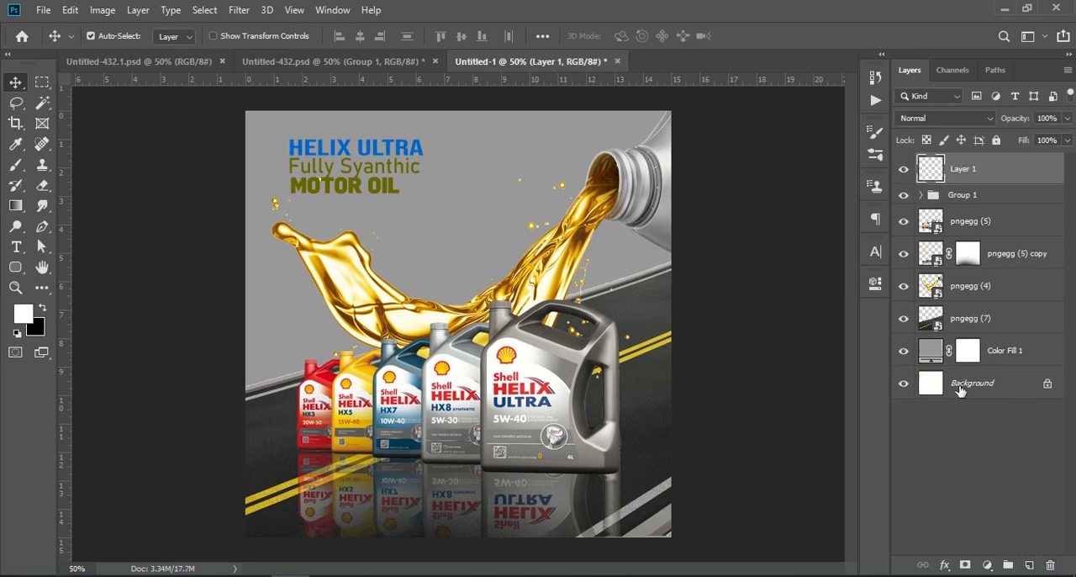
click(15, 164)
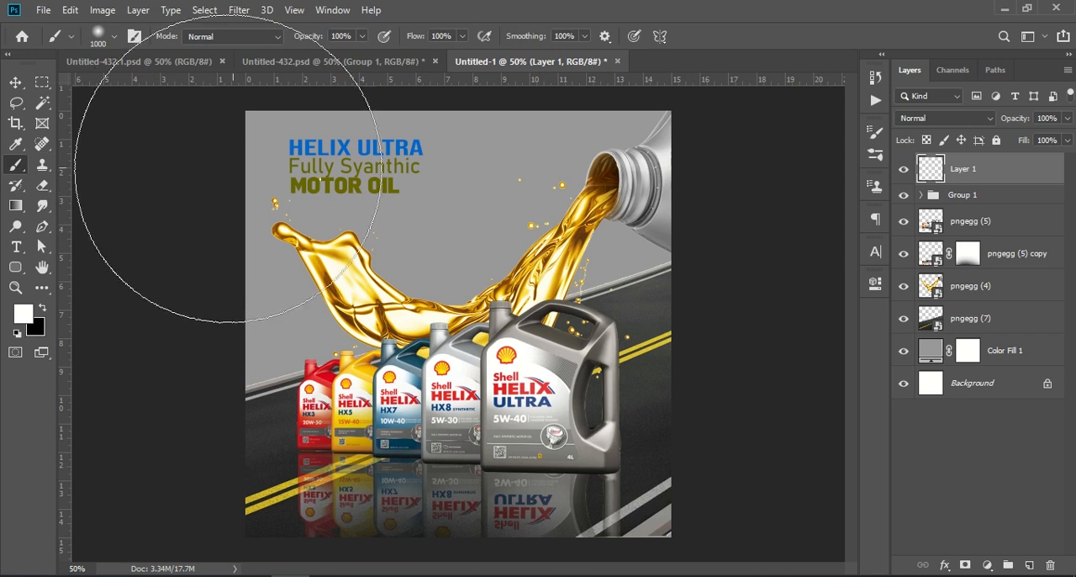
click(447, 322)
drag(991, 179, 988, 332)
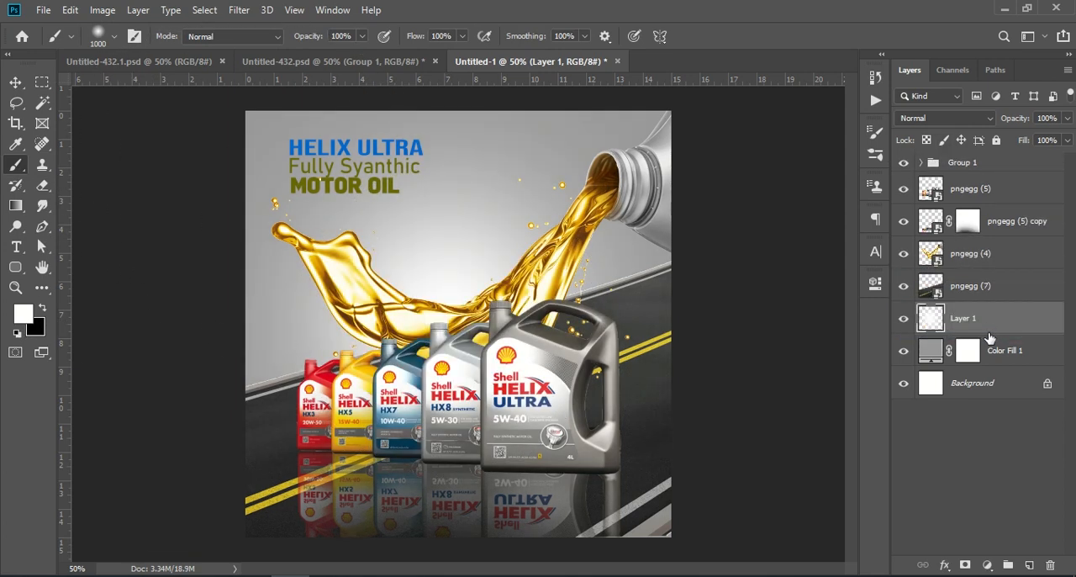
Brush more white across the backdrop on the glow layer and lower the layer's opacity to 56%.
drag(521, 150, 235, 220)
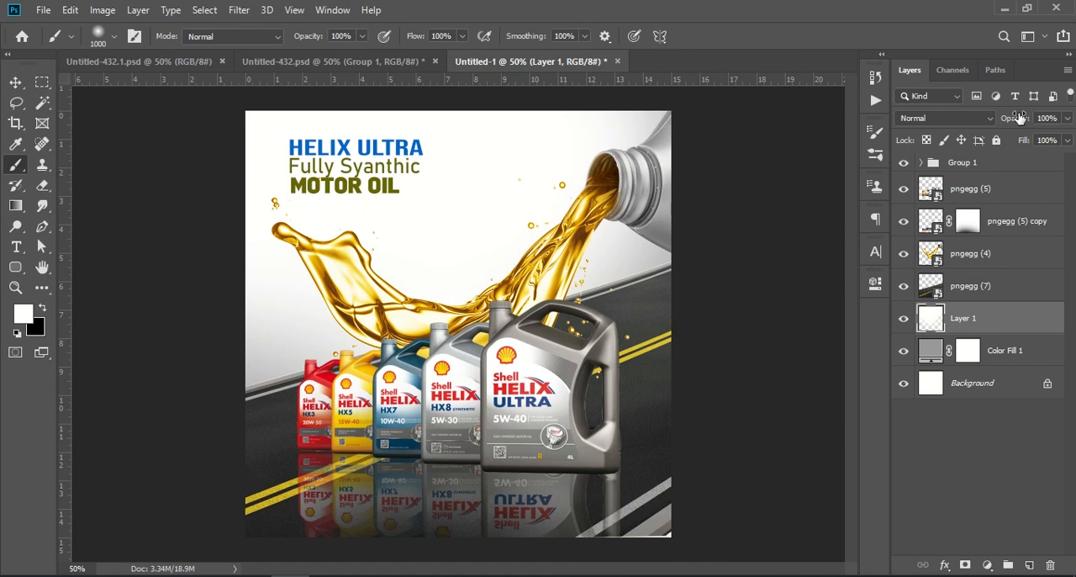
drag(1019, 123, 983, 125)
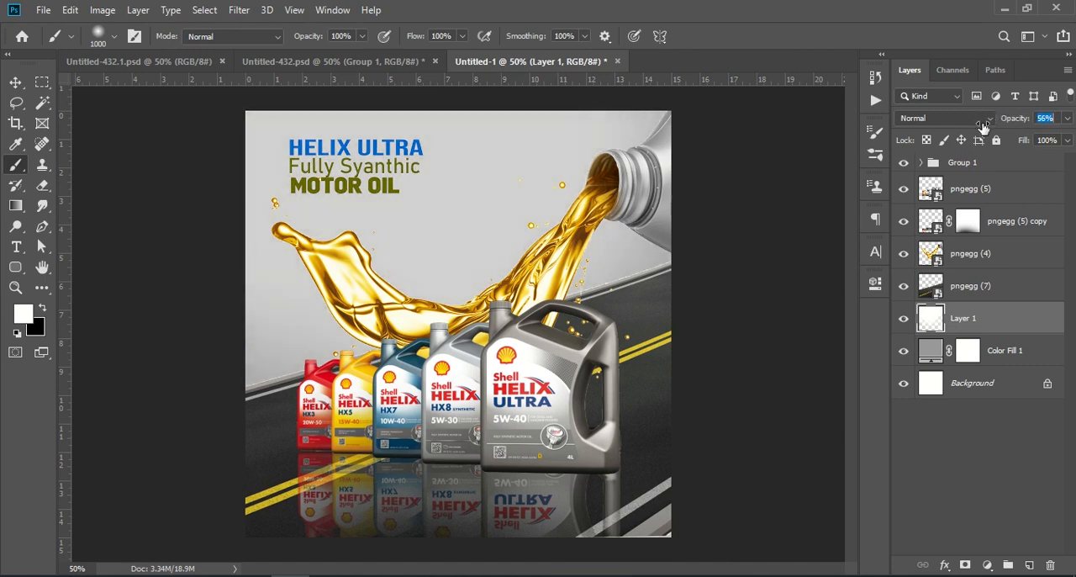
click(15, 82)
Stamp all visible layers into a merged layer above Group 1 and open the Camera Raw filter for it.
click(980, 168)
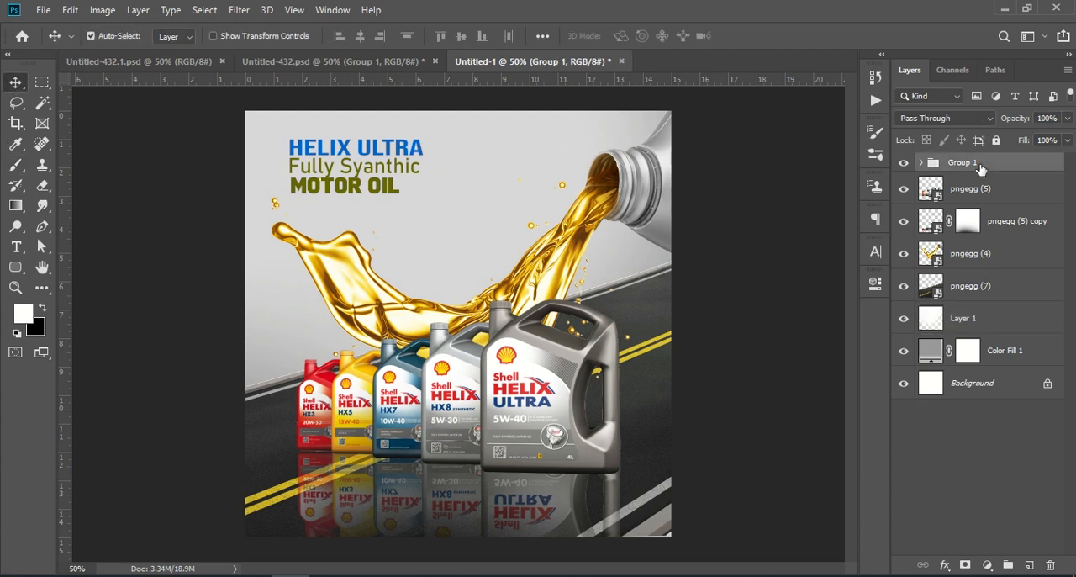
key(ctrl+shift+alt+e)
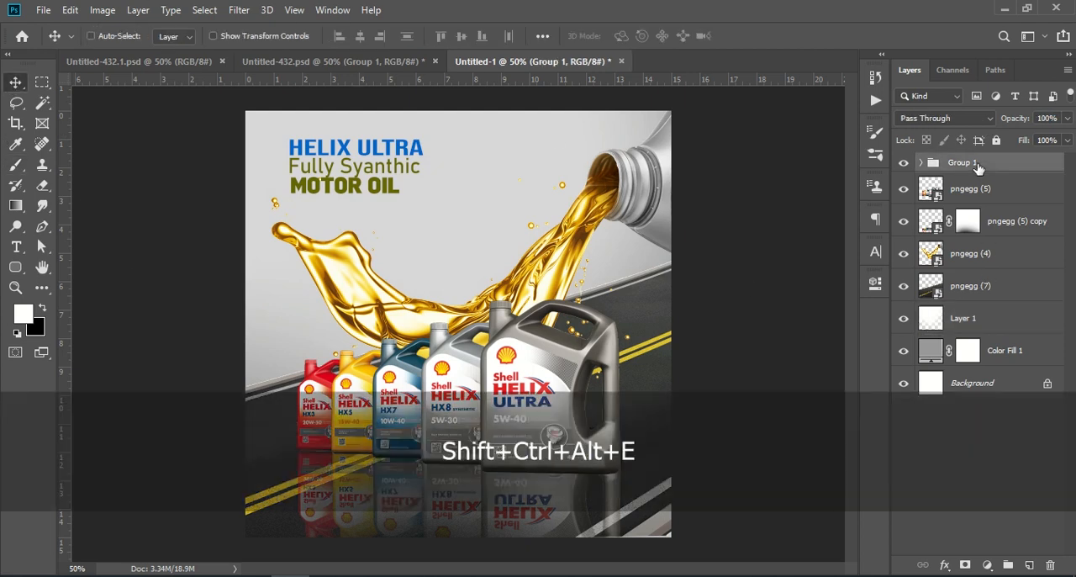
click(240, 10)
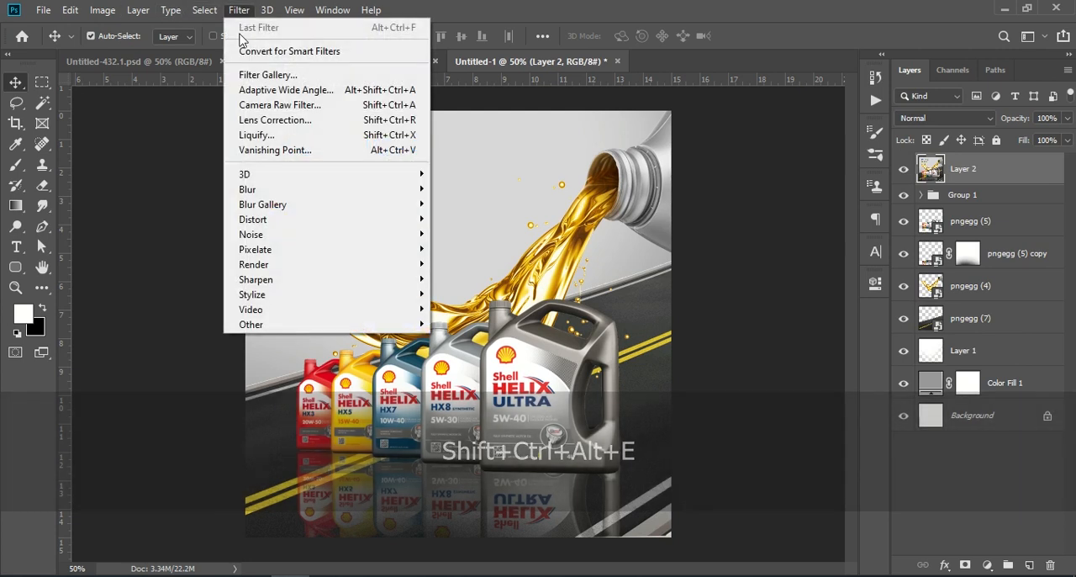
click(341, 106)
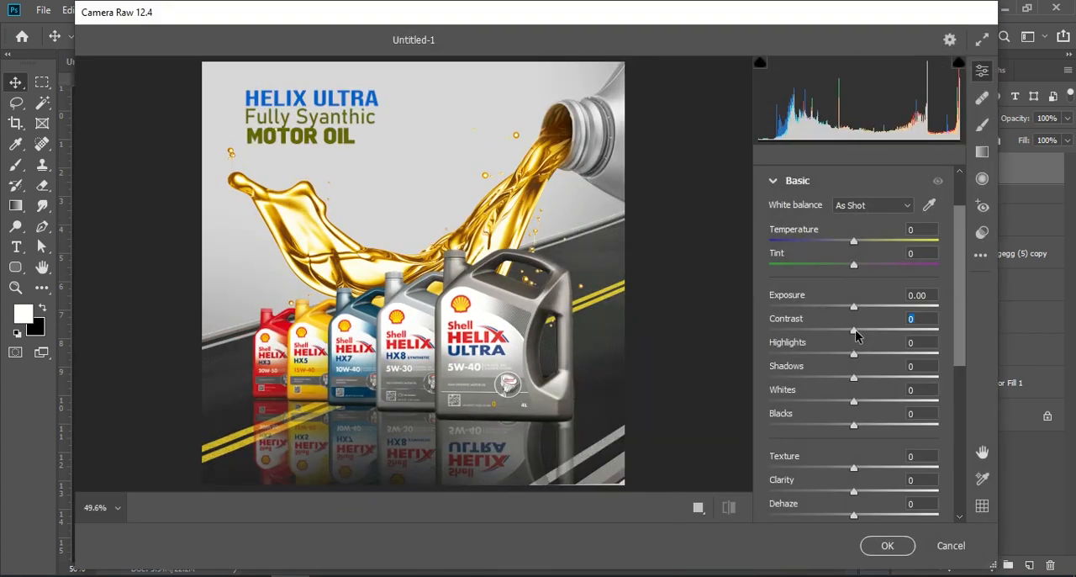
Adjust the merged layer's tones to Contrast +19, Highlights +19, Shadows +13, Whites -5 and Blacks -24.
drag(855, 335, 850, 406)
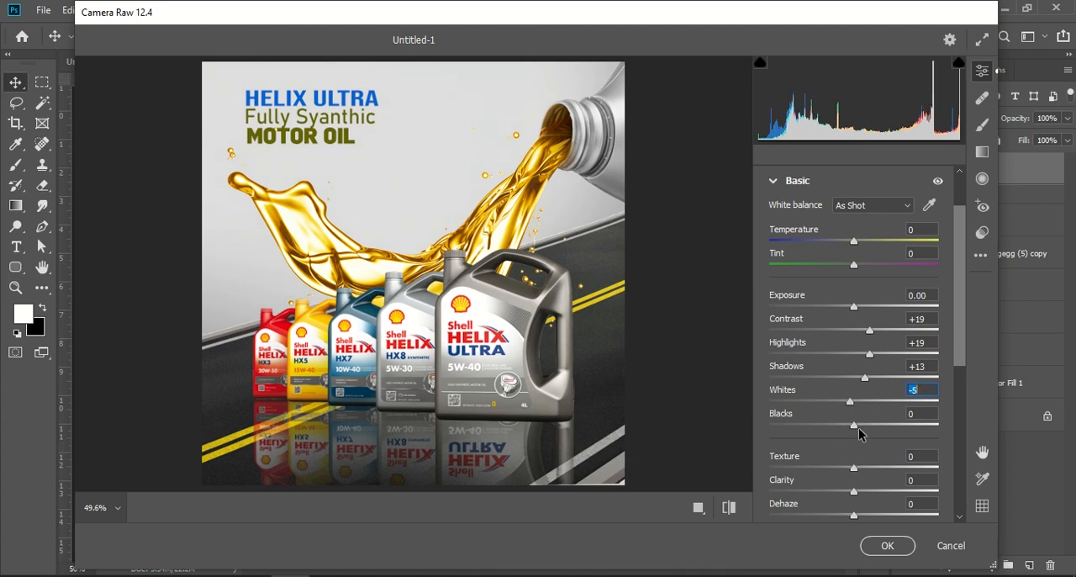
drag(860, 429, 831, 439)
Sharpen the poster's surface detail with Texture at +25 and Clarity at +1.
scroll(854, 437, down, 2)
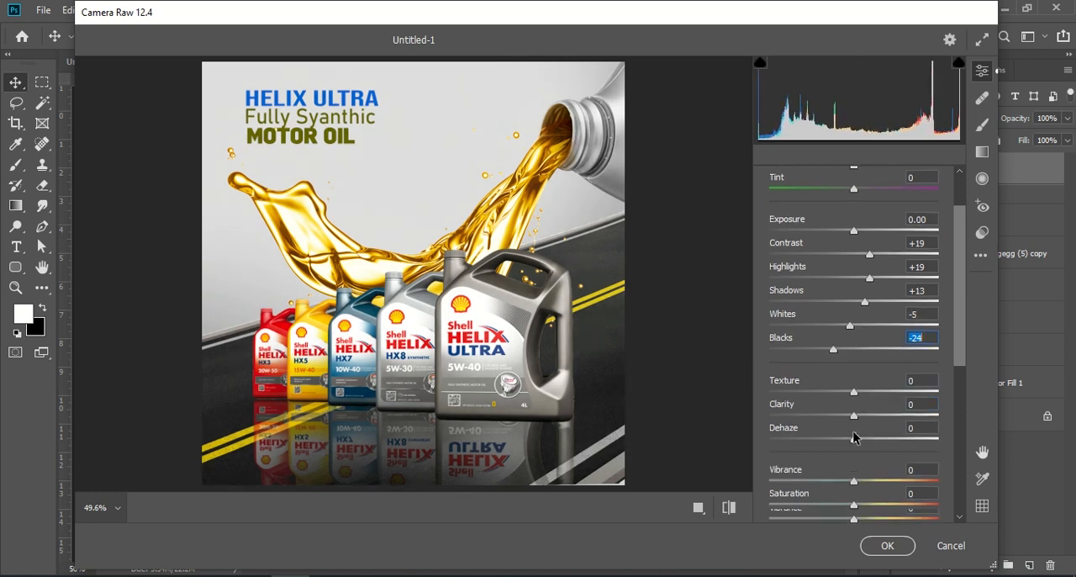
drag(855, 394, 904, 398)
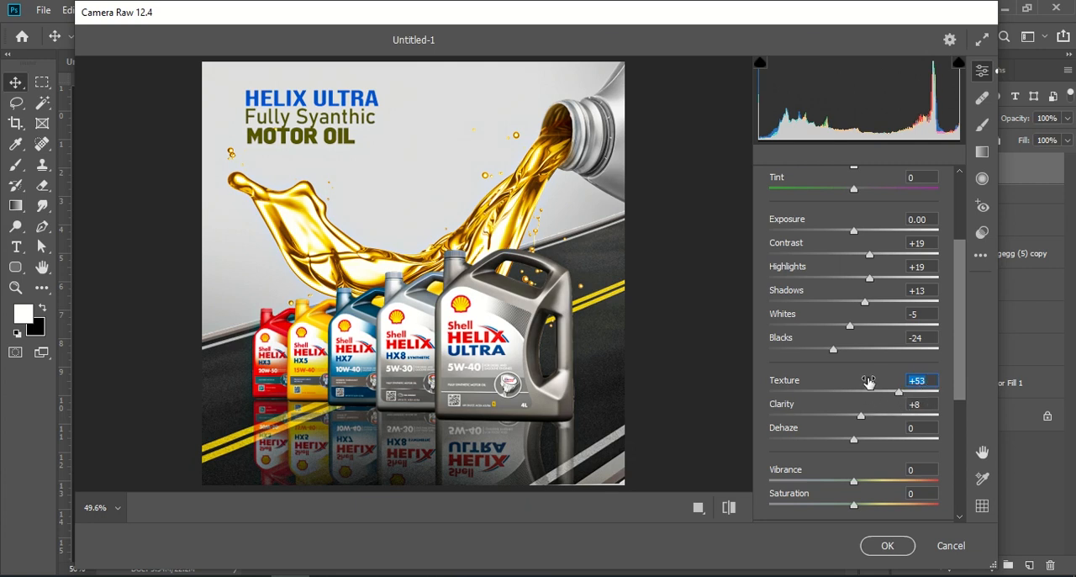
text(25)
mouse_move(860, 415)
mouse_down()
mouse_move(825, 418)
mouse_move(855, 419)
mouse_up()
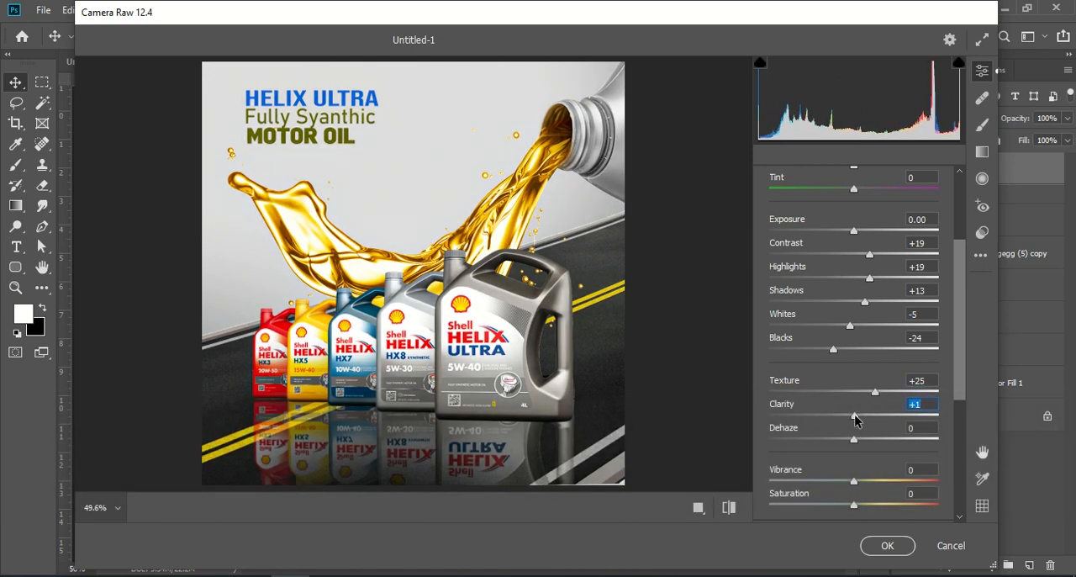
Try a stronger colour finish with Dehaze +19, Vibrance +31 and Saturation +26.
scroll(857, 420, down, 3)
drag(854, 363, 869, 370)
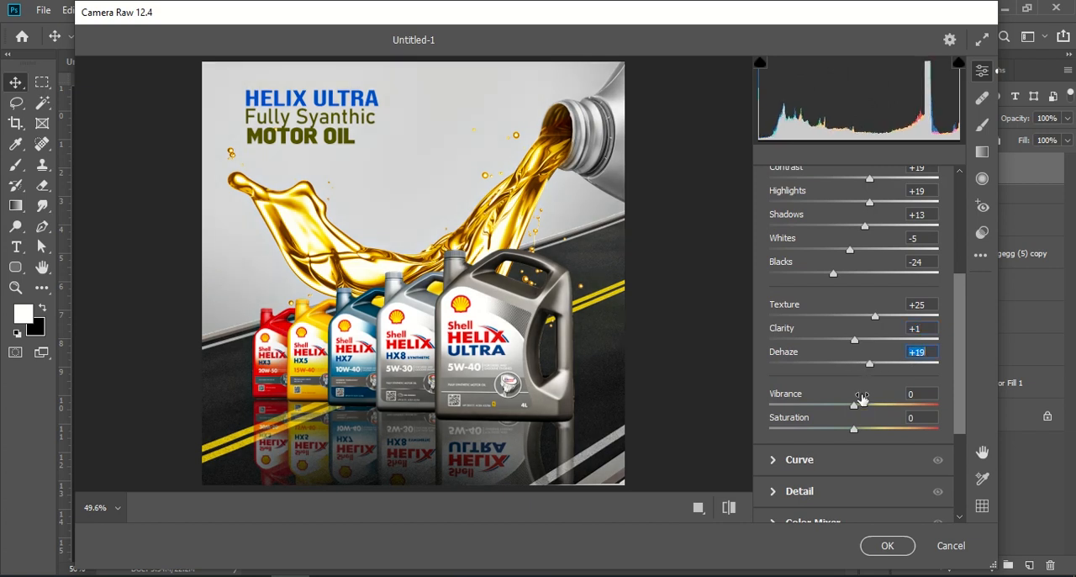
drag(855, 406, 877, 432)
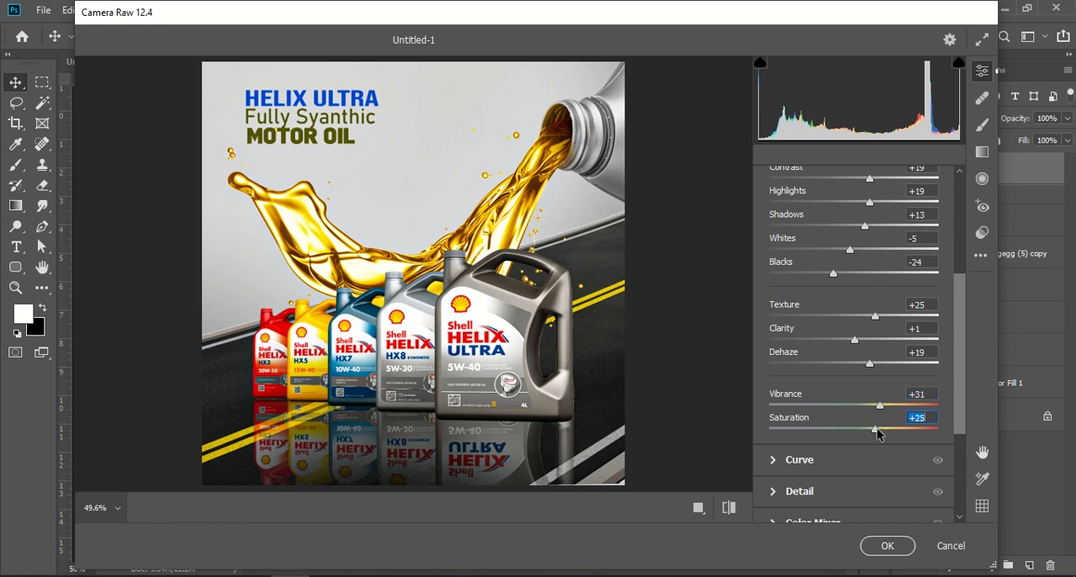
Rebalance the light tones by setting Highlights to +51, Shadows to +26 and Whites to -20.
scroll(866, 361, up, 5)
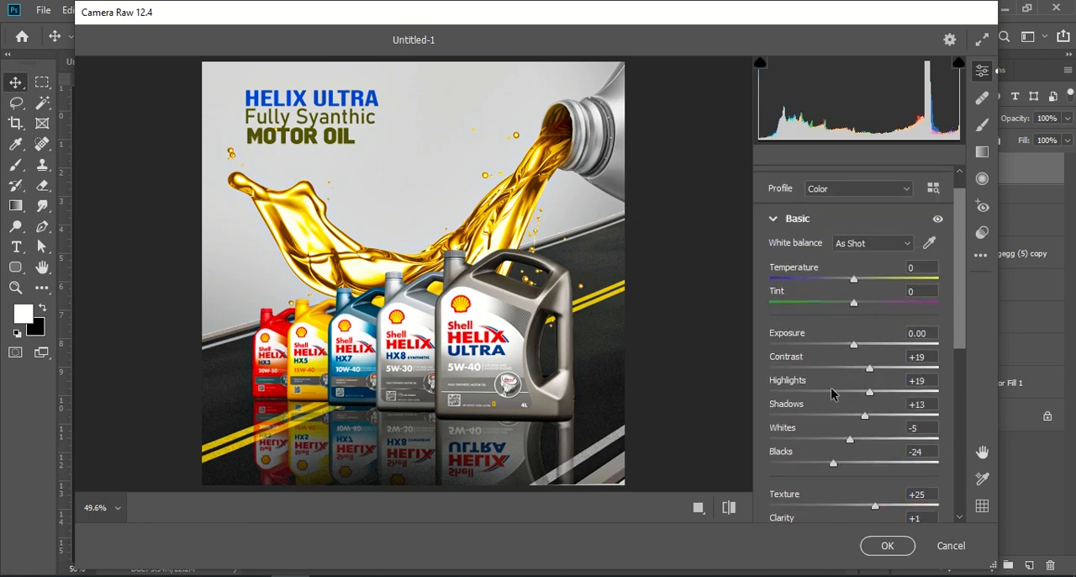
drag(870, 394, 838, 439)
Soften the detail effect by setting Texture to +15 and Dehaze to +7.
scroll(866, 422, down, 3)
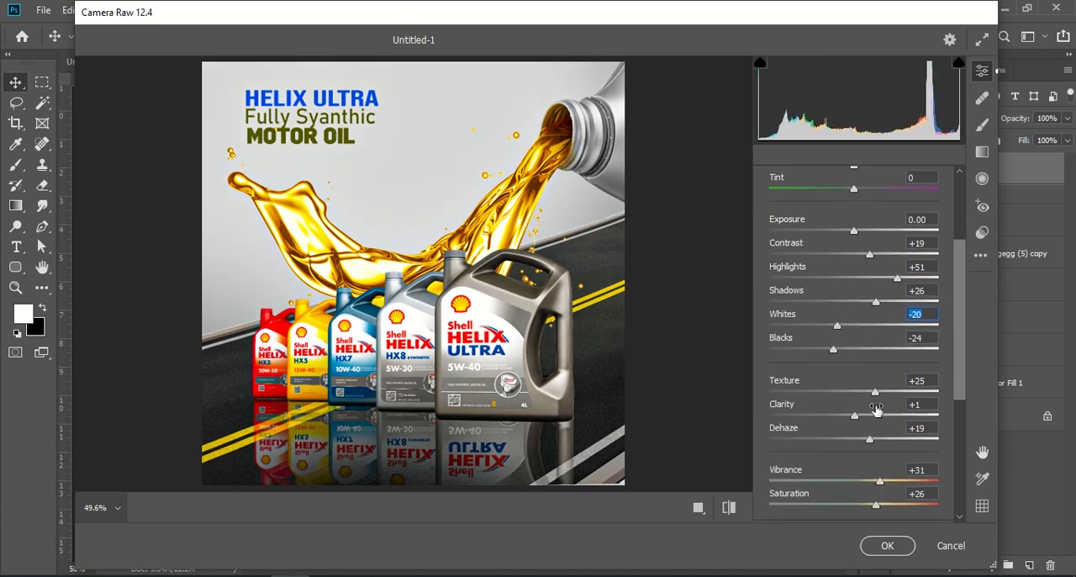
drag(874, 396, 856, 395)
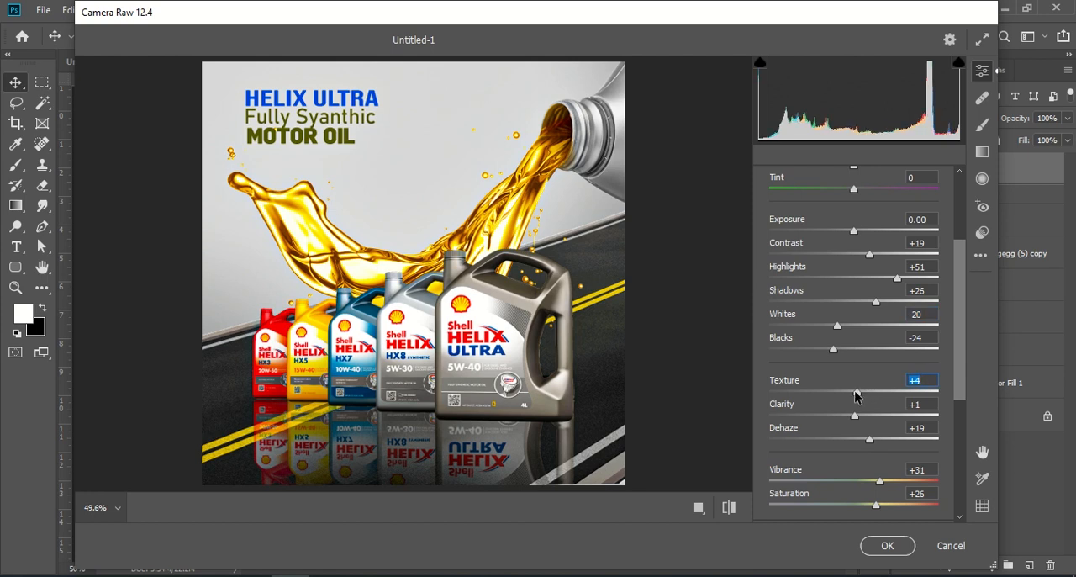
drag(864, 438, 859, 439)
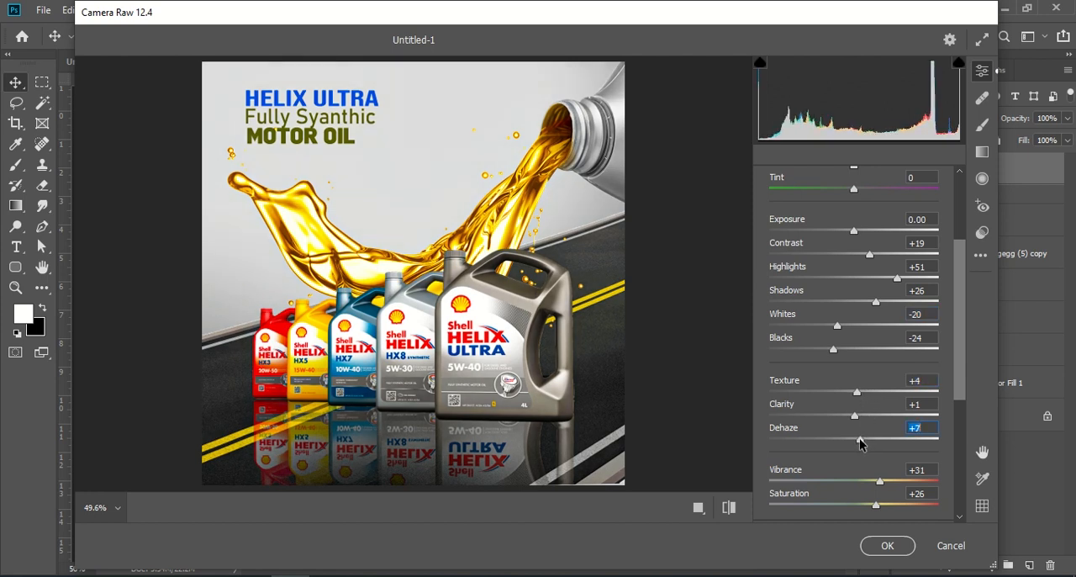
drag(869, 394, 872, 393)
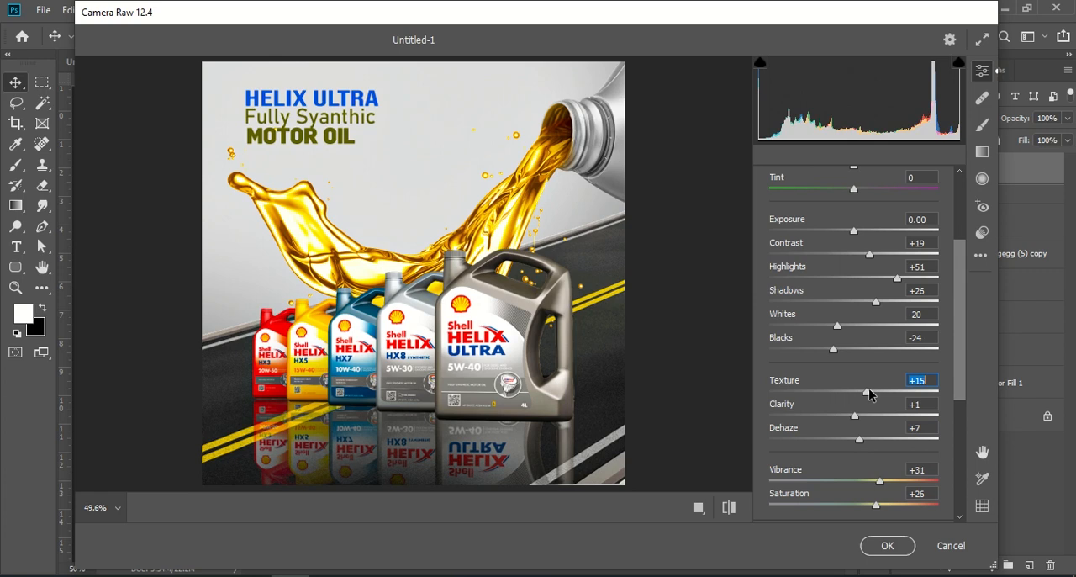
Set Saturation to +10 and Vibrance to 10, and apply the Camera Raw filter to the merged layer.
scroll(887, 479, down, 1)
drag(878, 468, 866, 469)
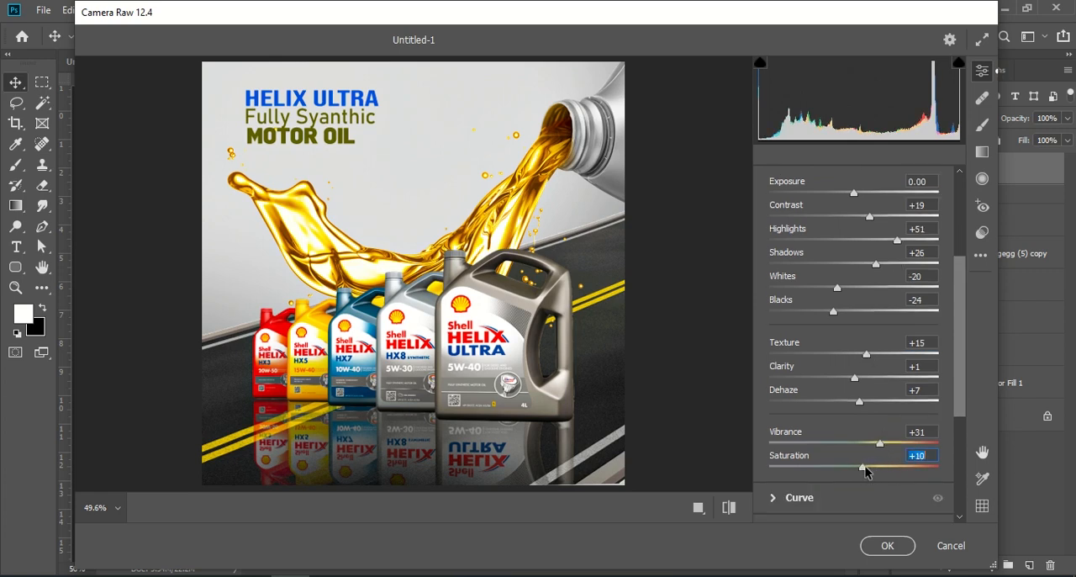
click(930, 432)
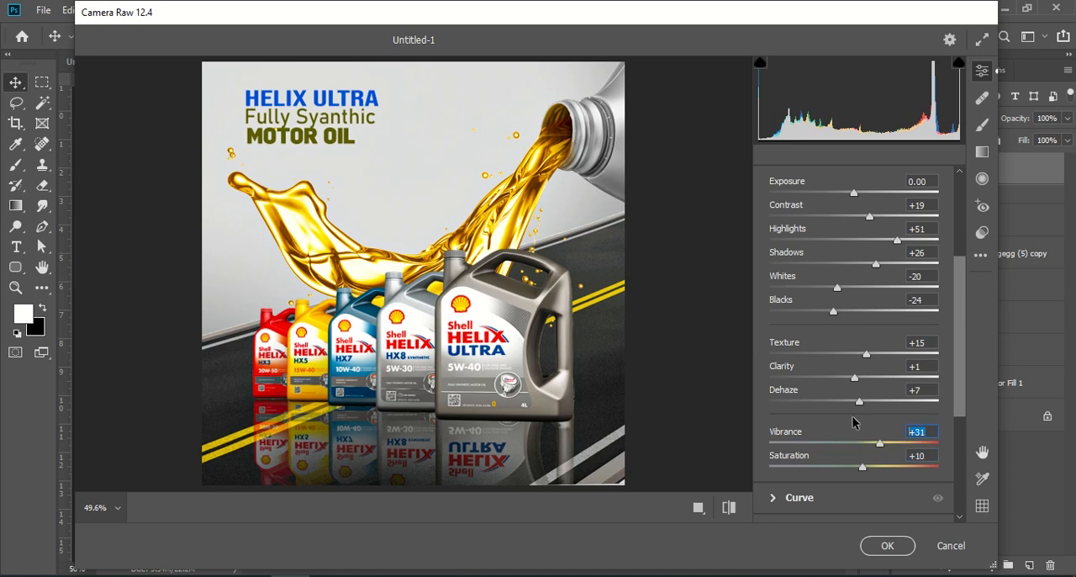
text(10)
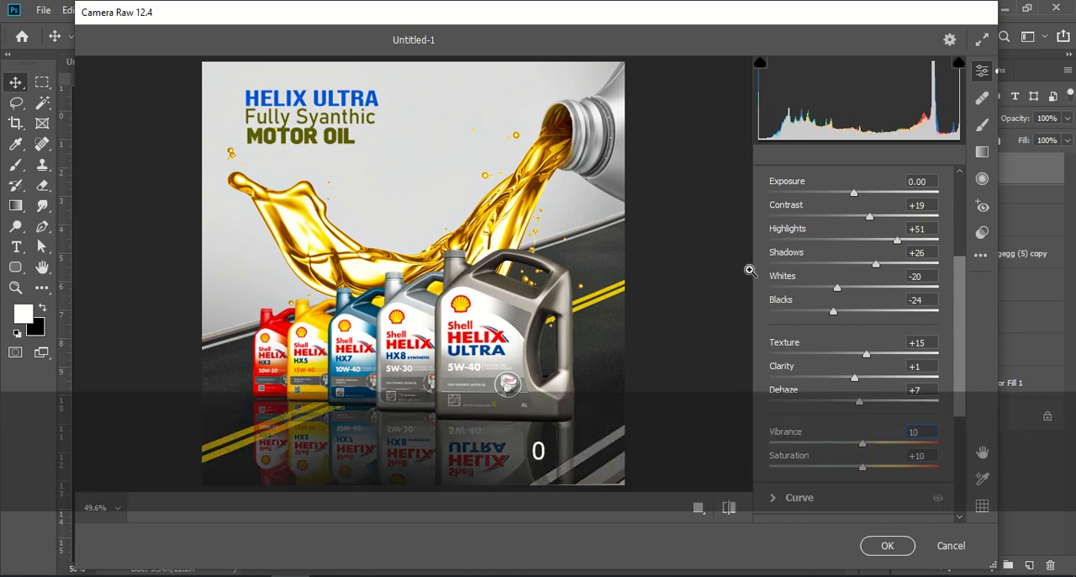
click(890, 546)
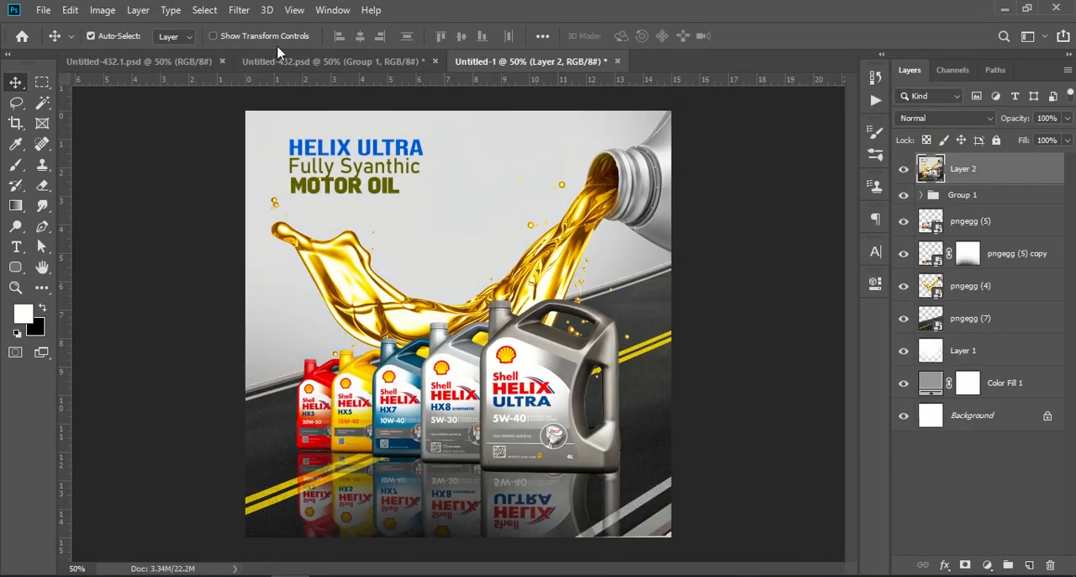